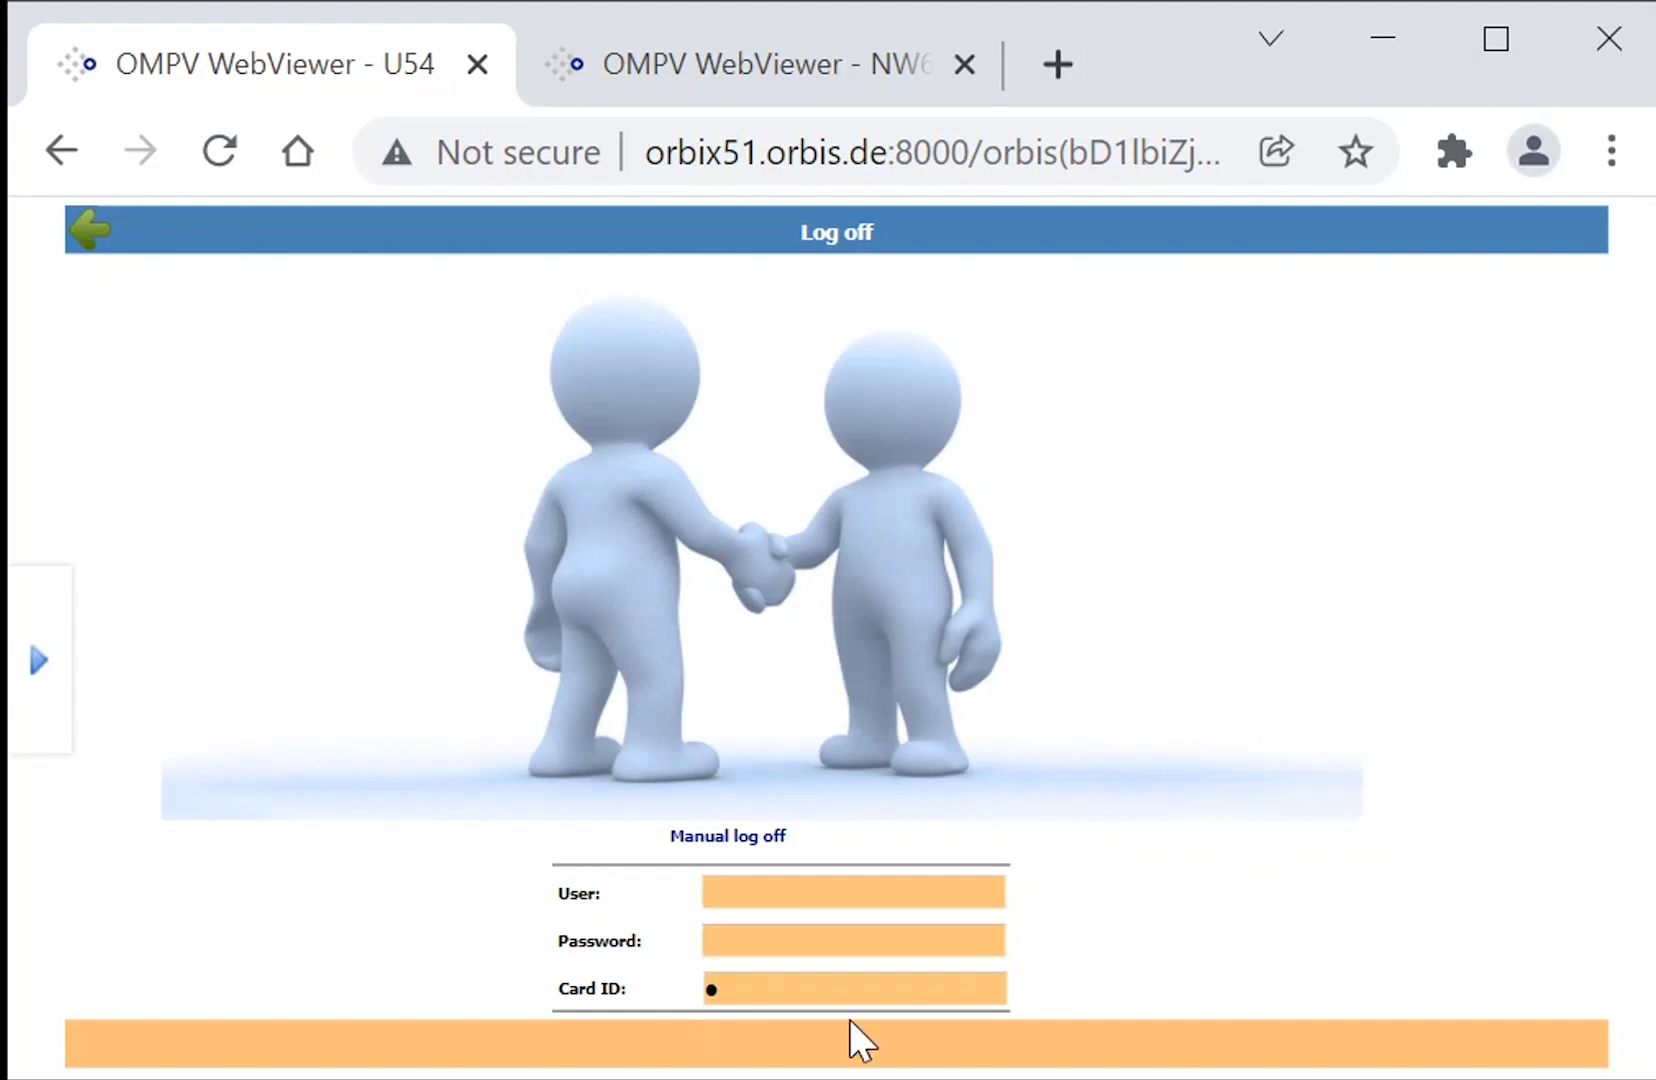
Complete the manual log-off with the card ID and log back in to the terminal by entering the card ID.
click(812, 987)
key(Return)
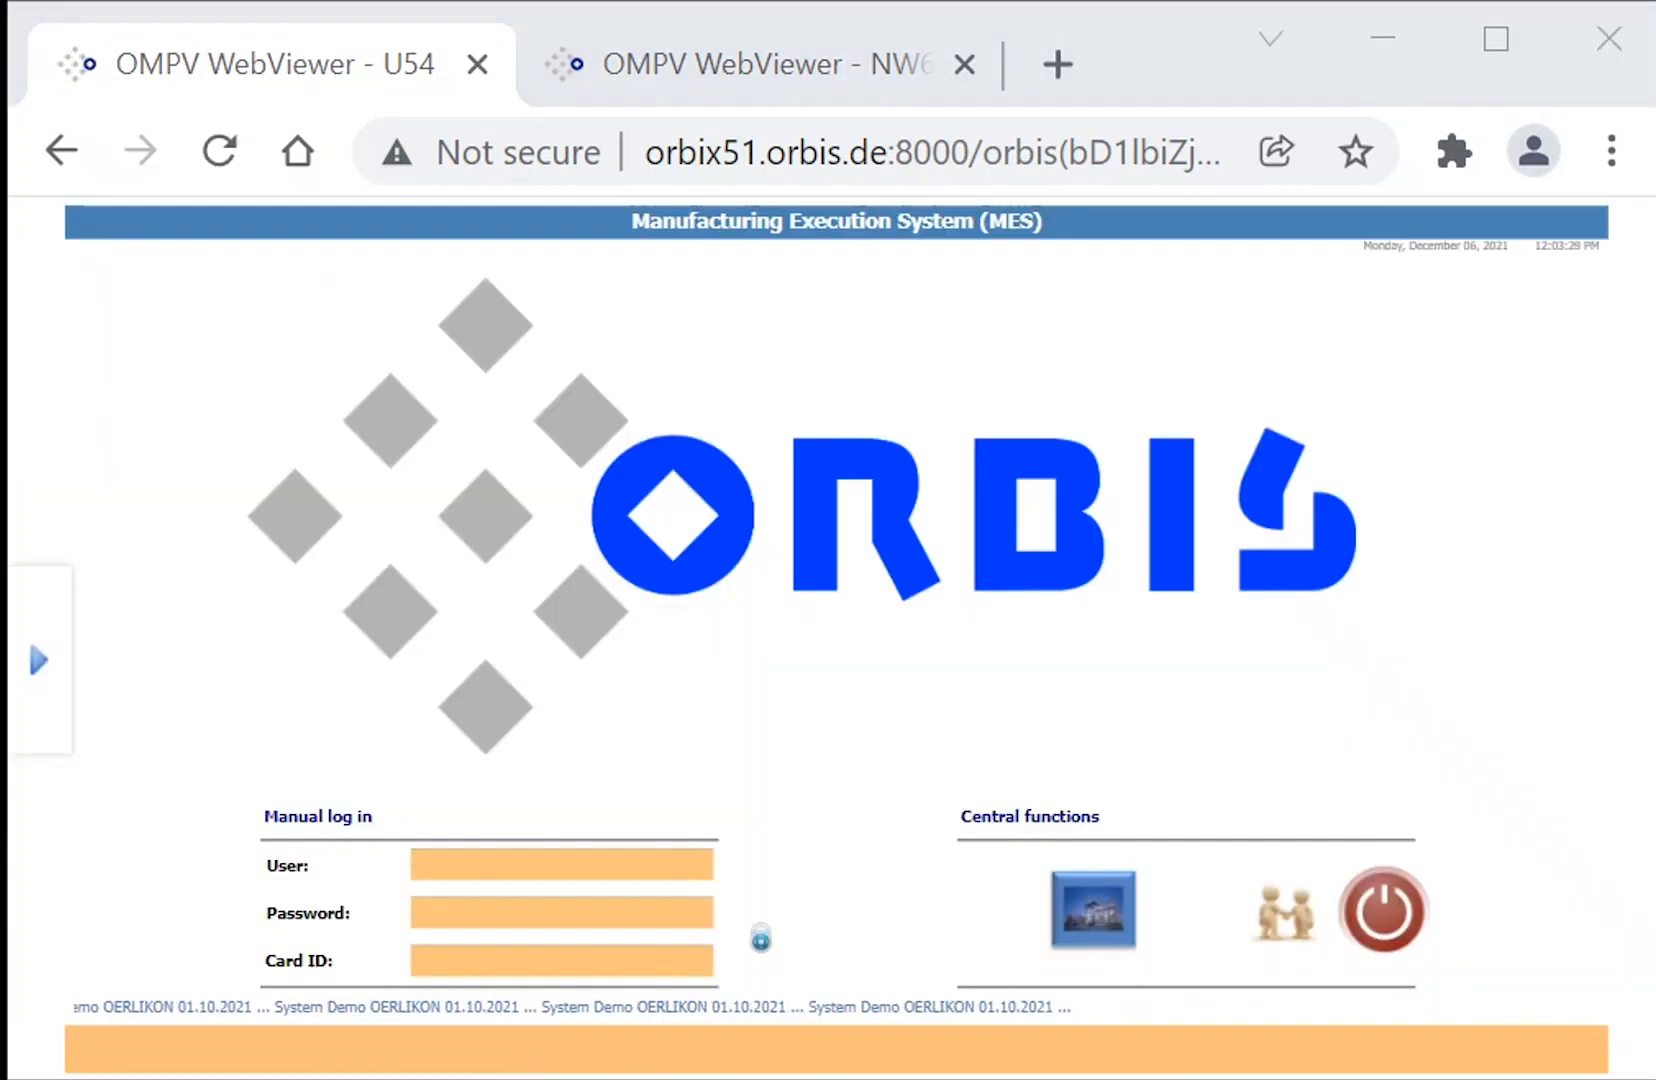
click(577, 961)
text(1)
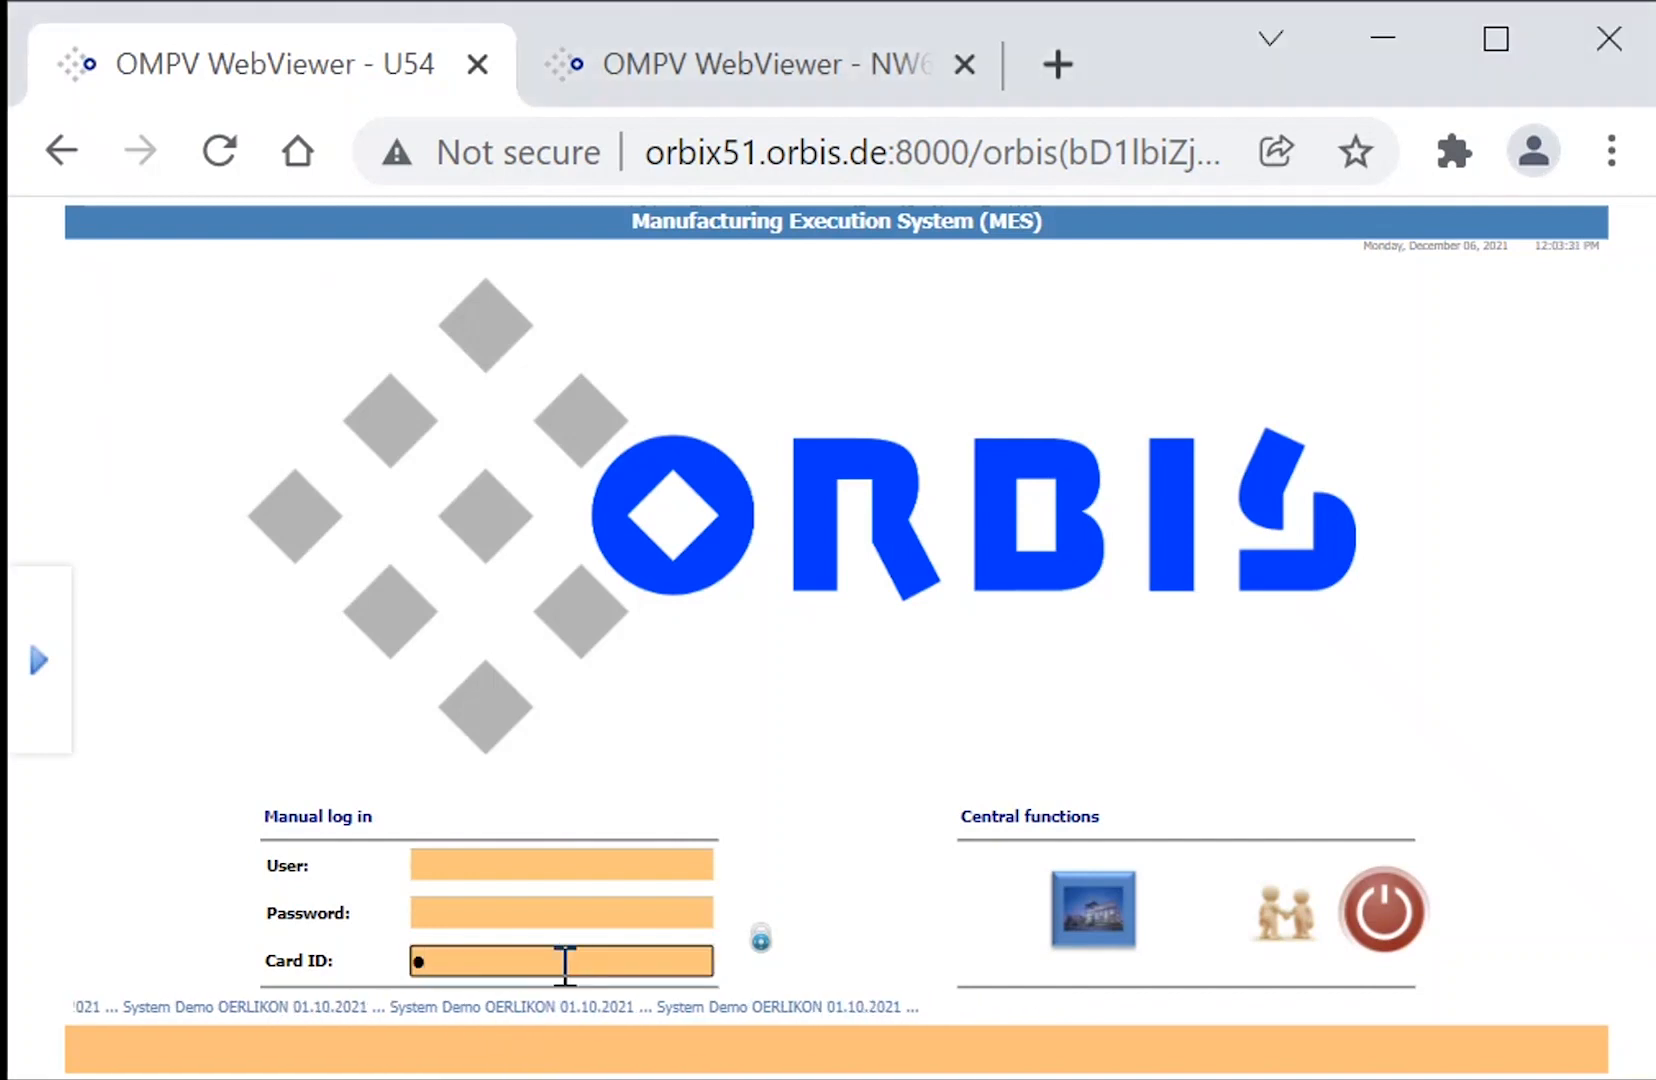
key(Return)
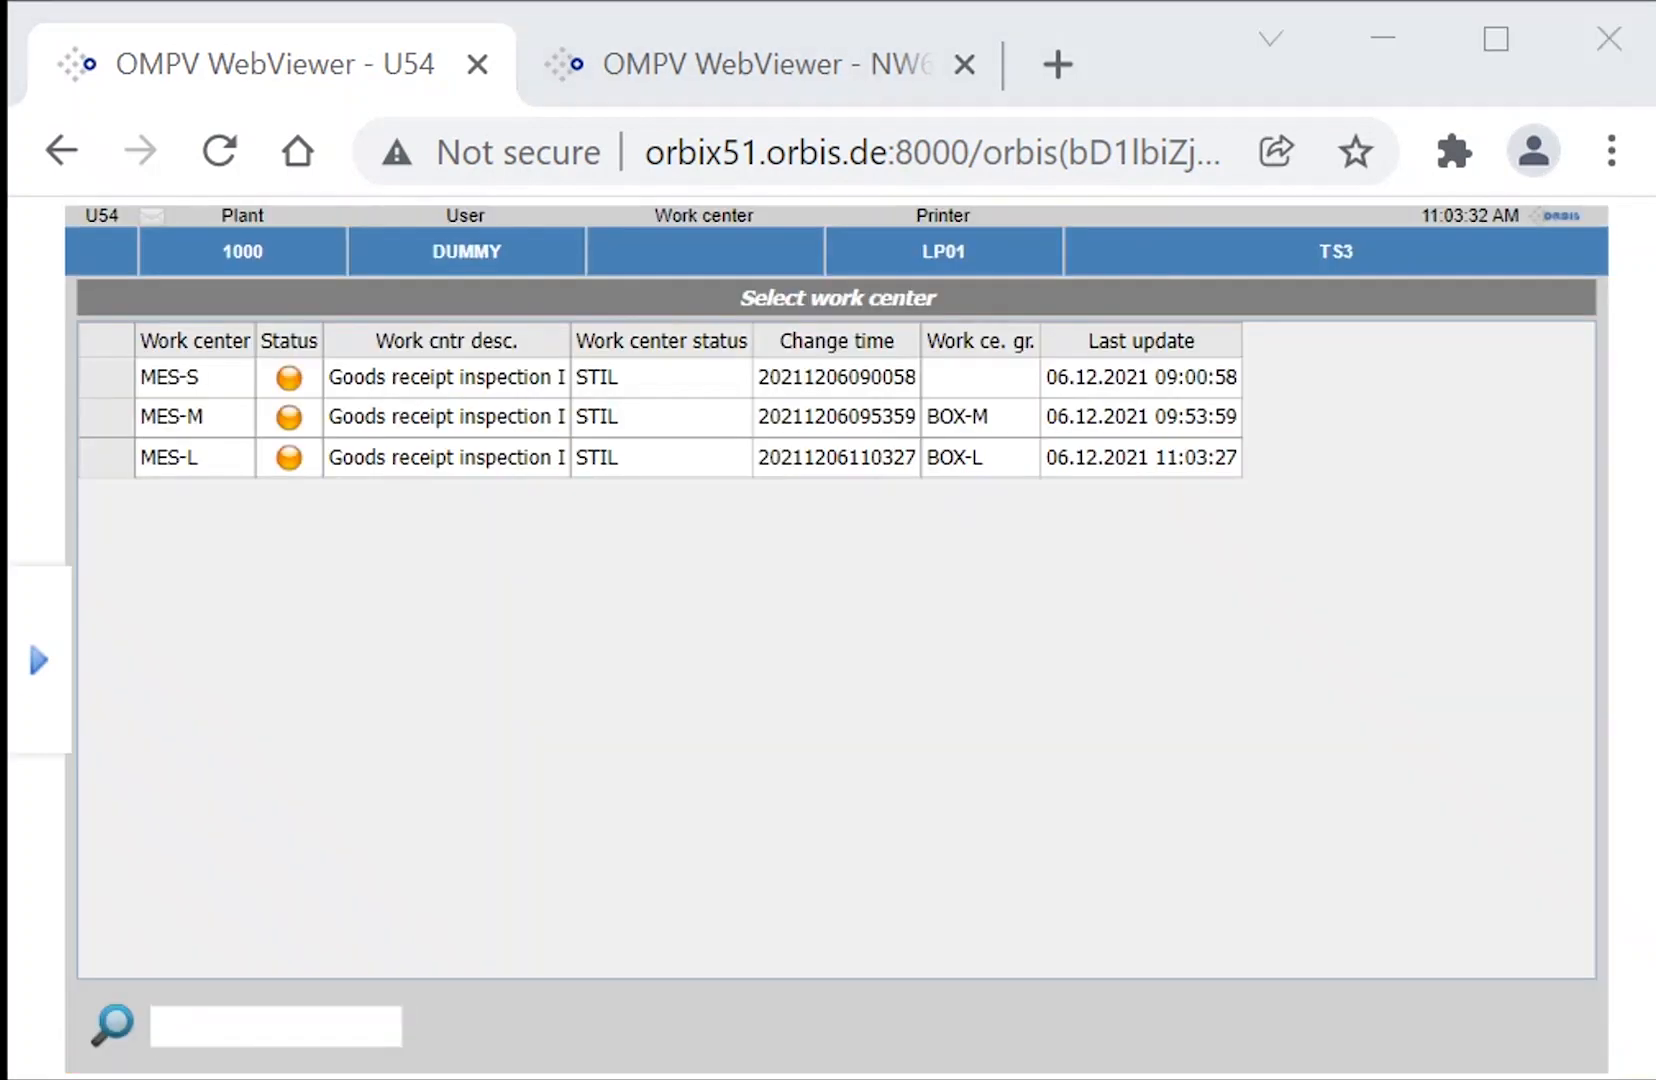
Select work center MES-L, add the test operator to its Morning Shift group and confirm the group.
click(216, 470)
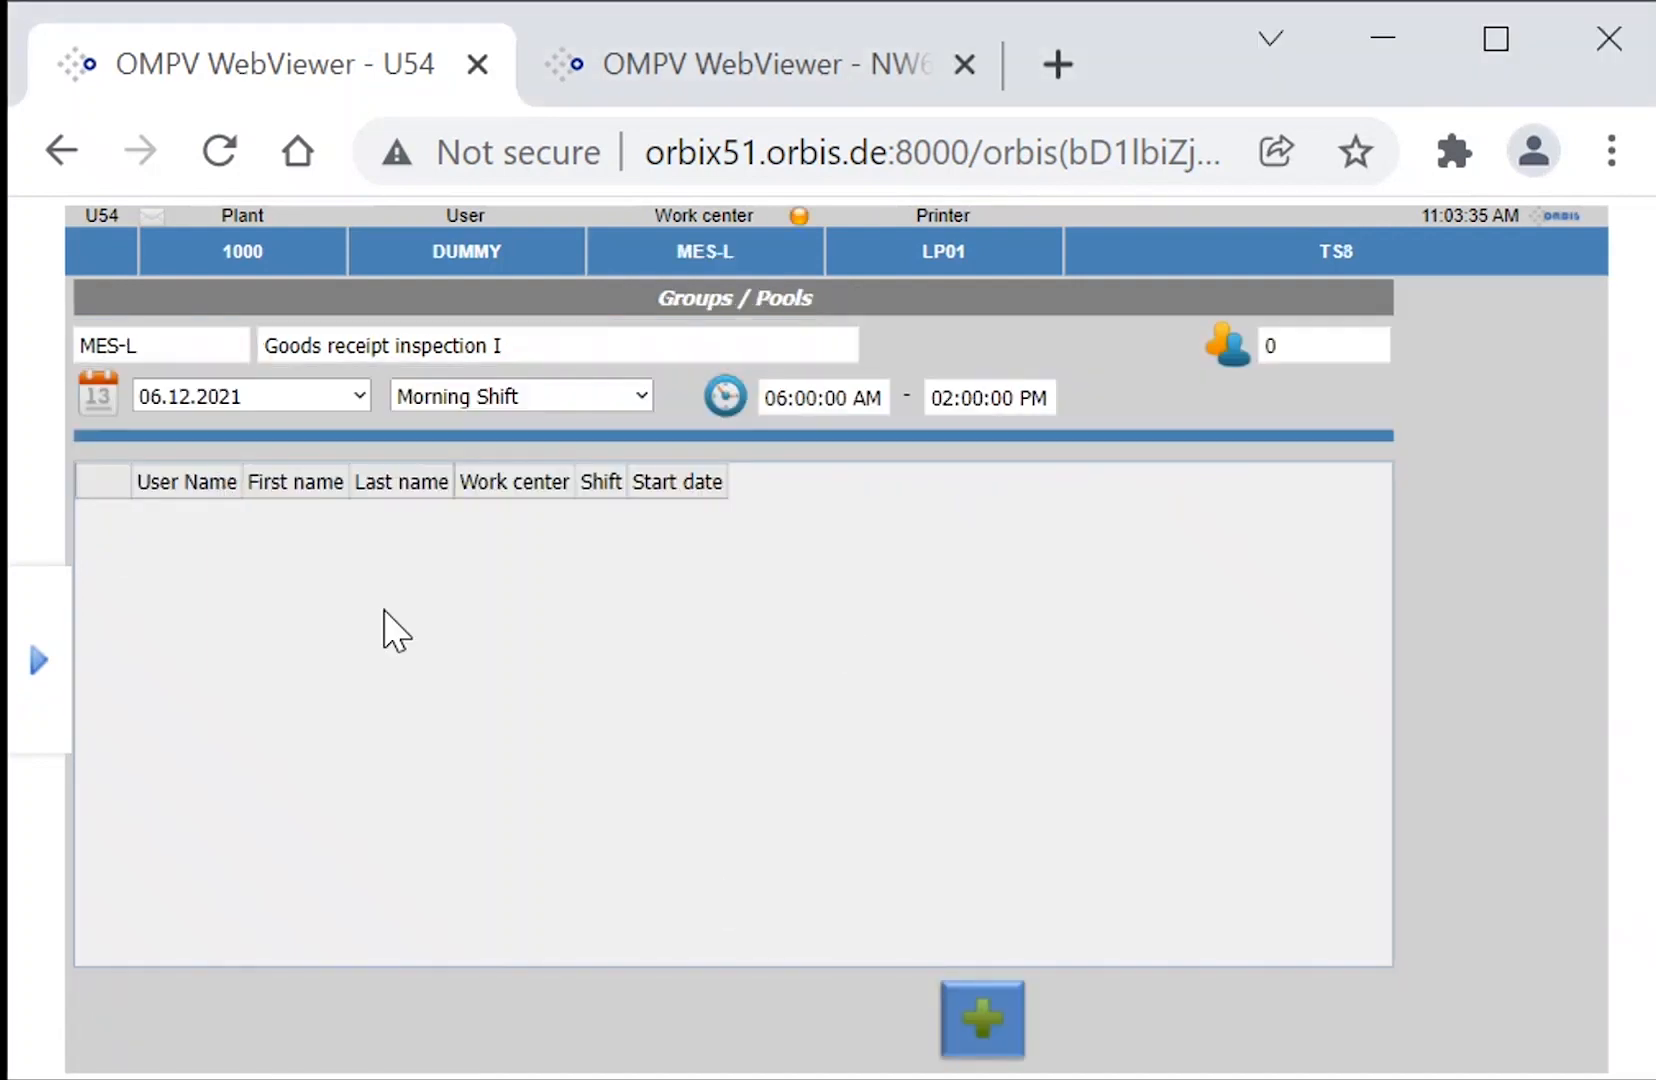
click(961, 1018)
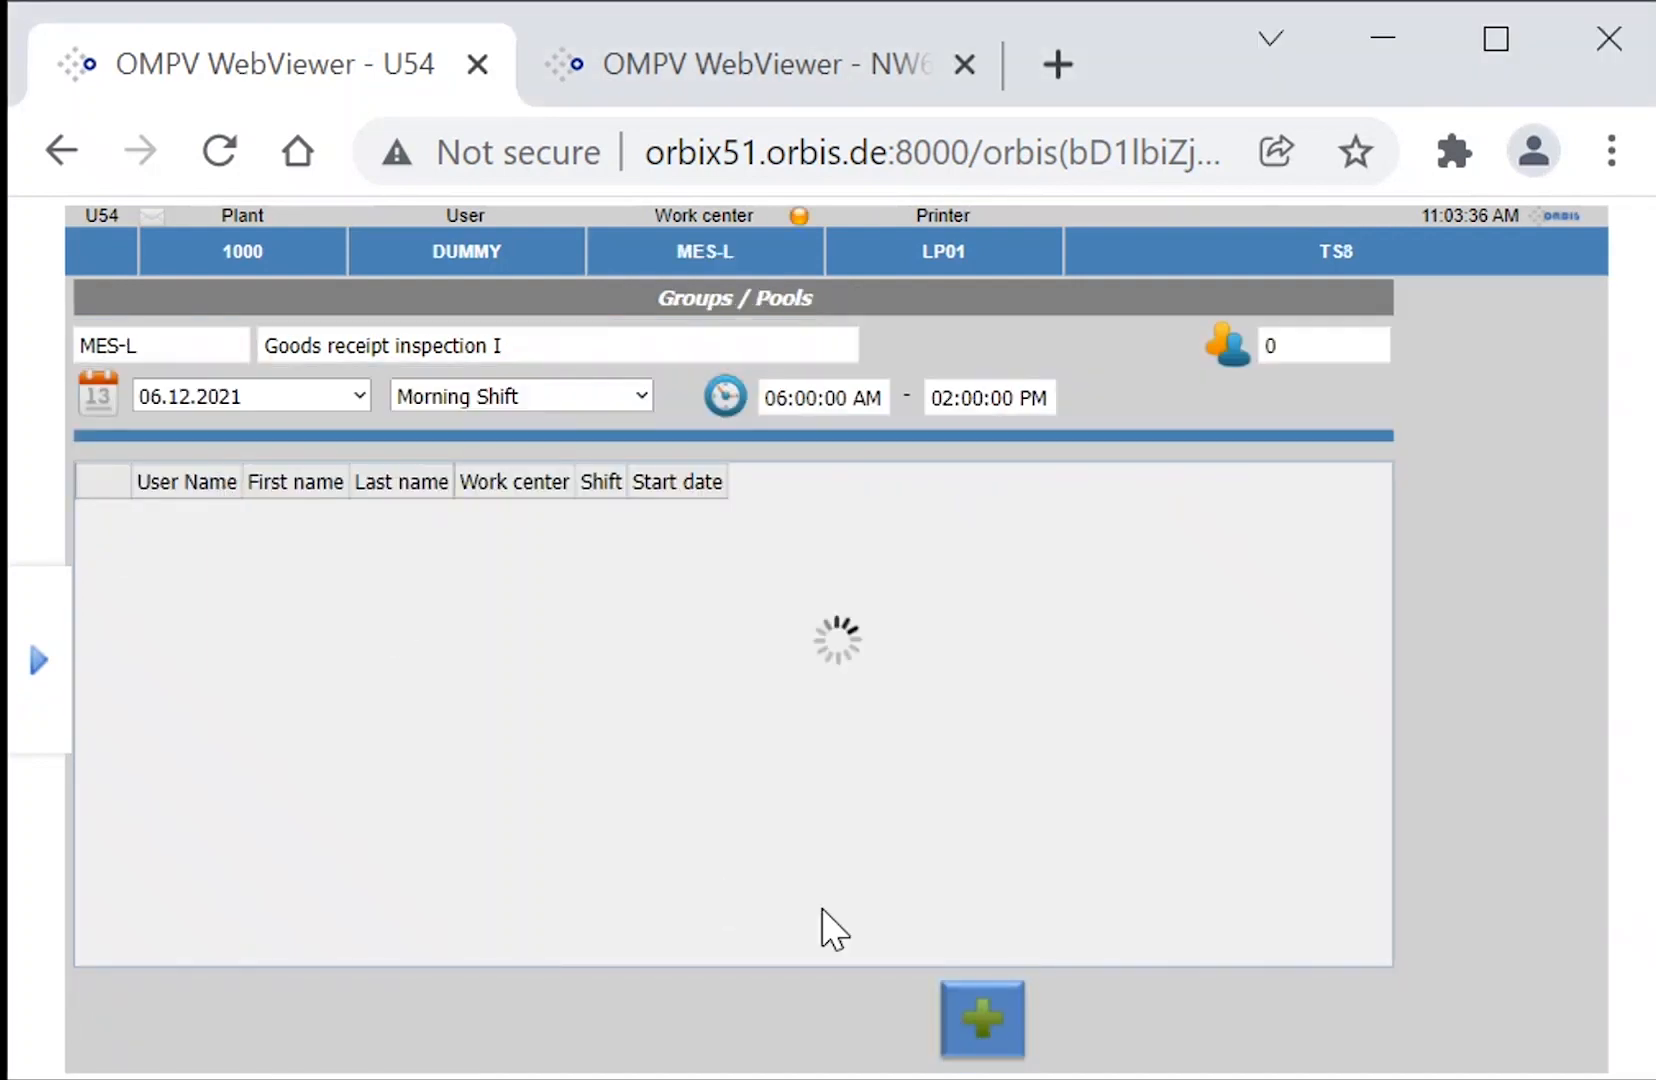
click(367, 530)
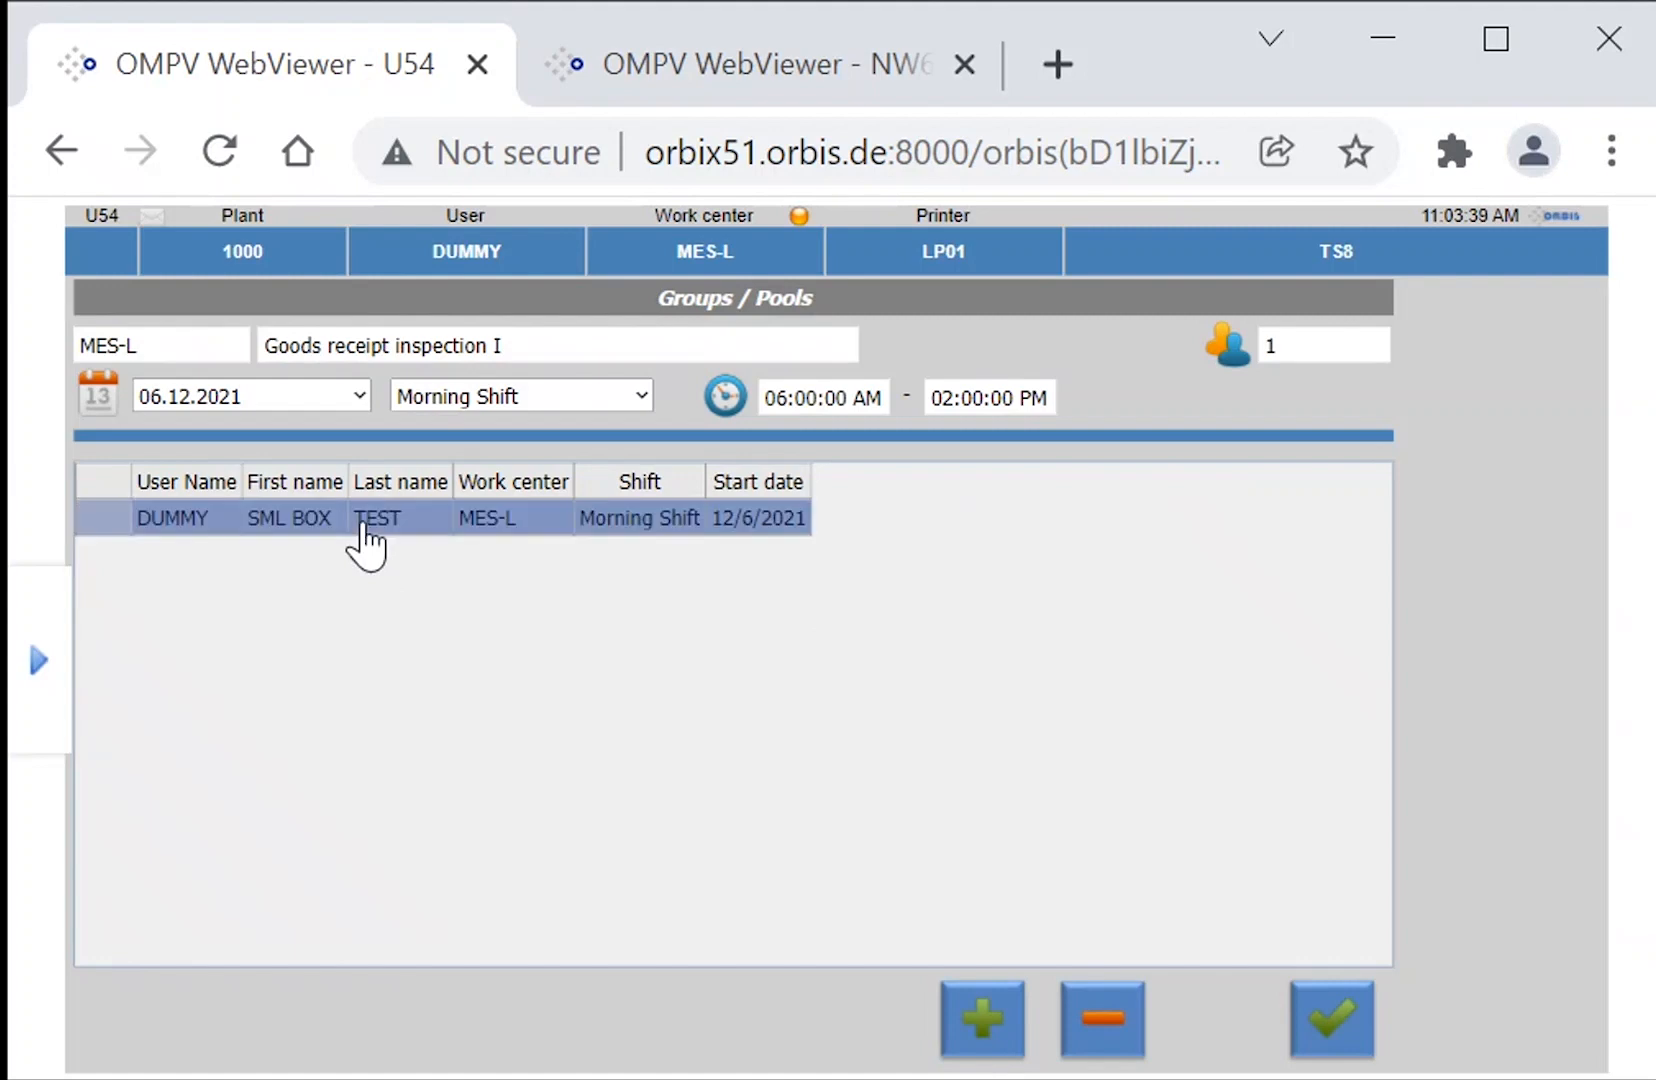
click(1301, 1016)
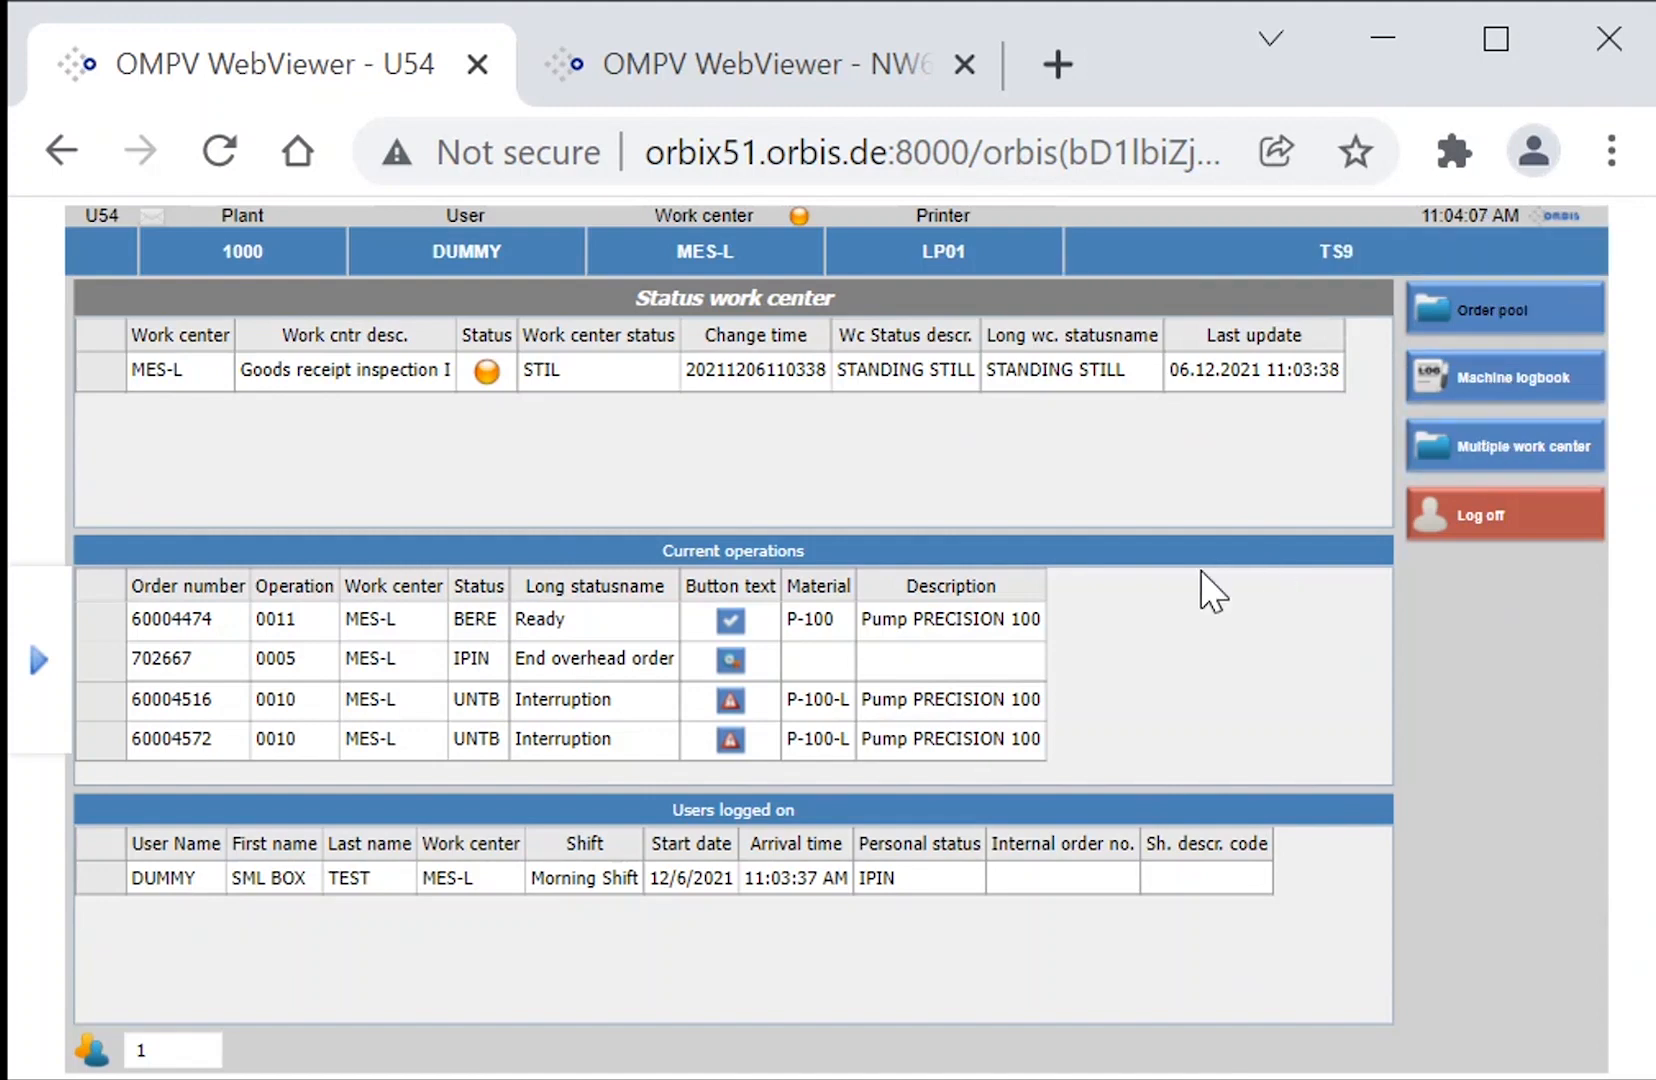
Open the order pool and view the order details of the 10-piece P-100-L current operation.
click(1440, 312)
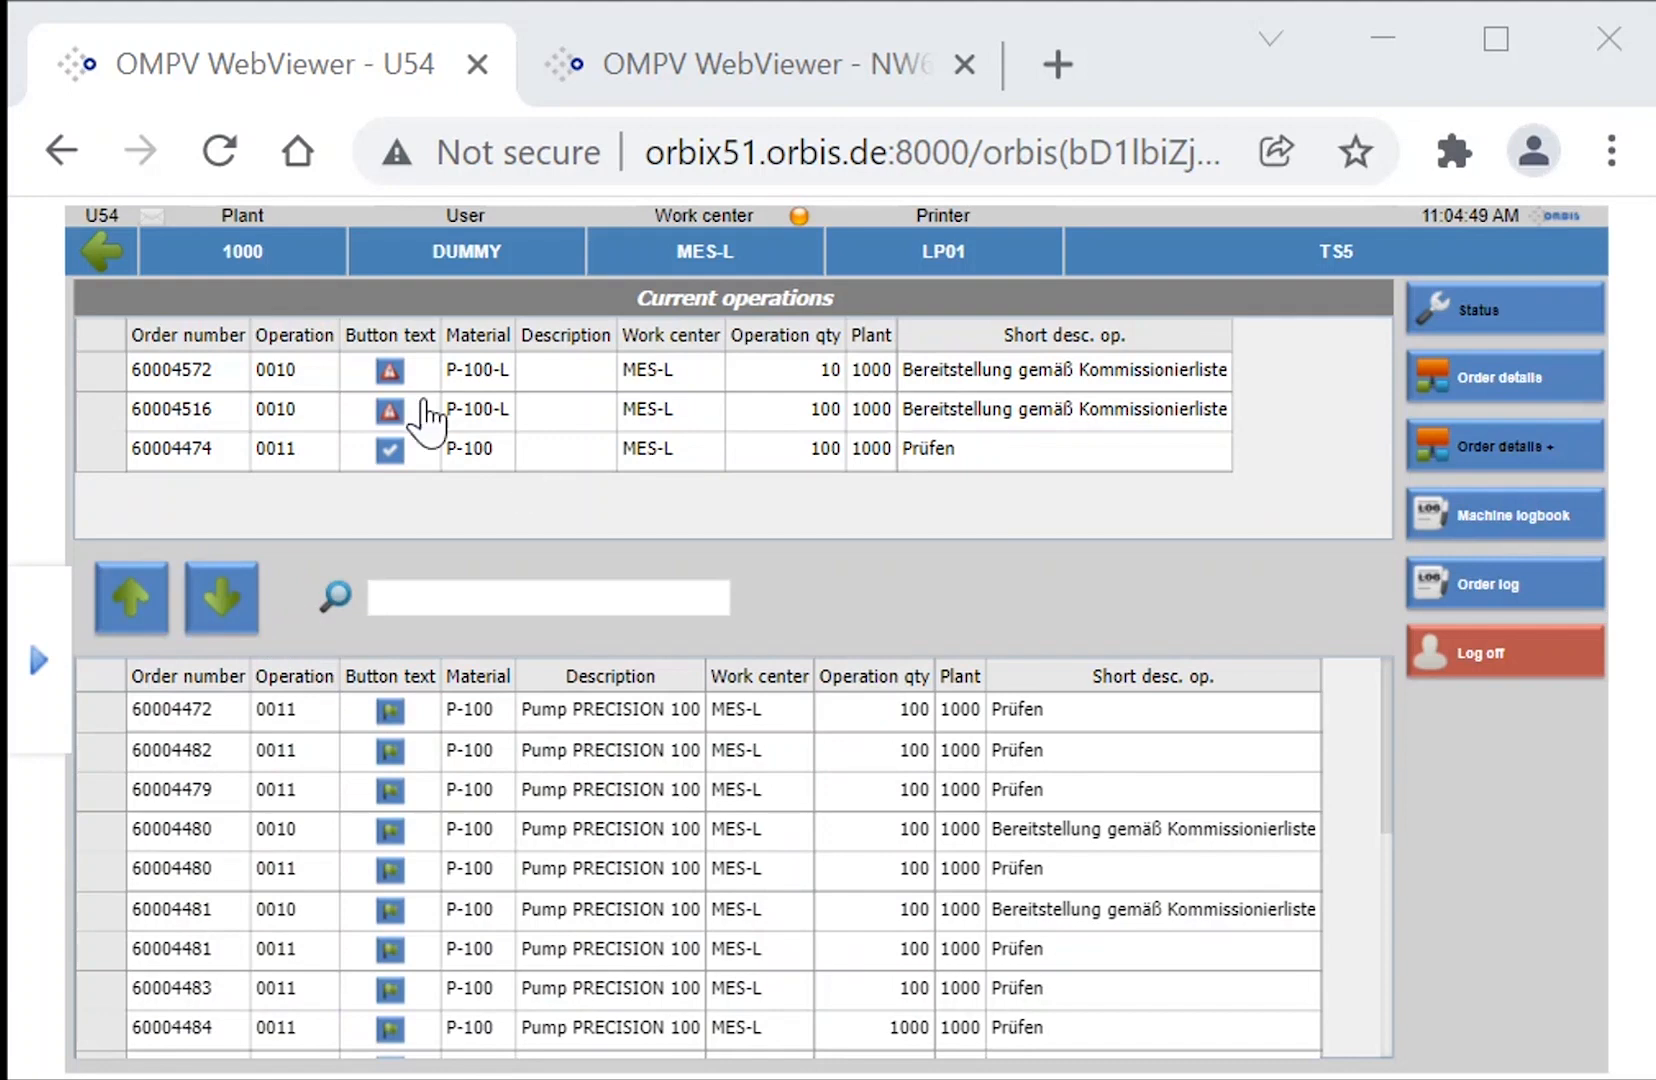
click(108, 377)
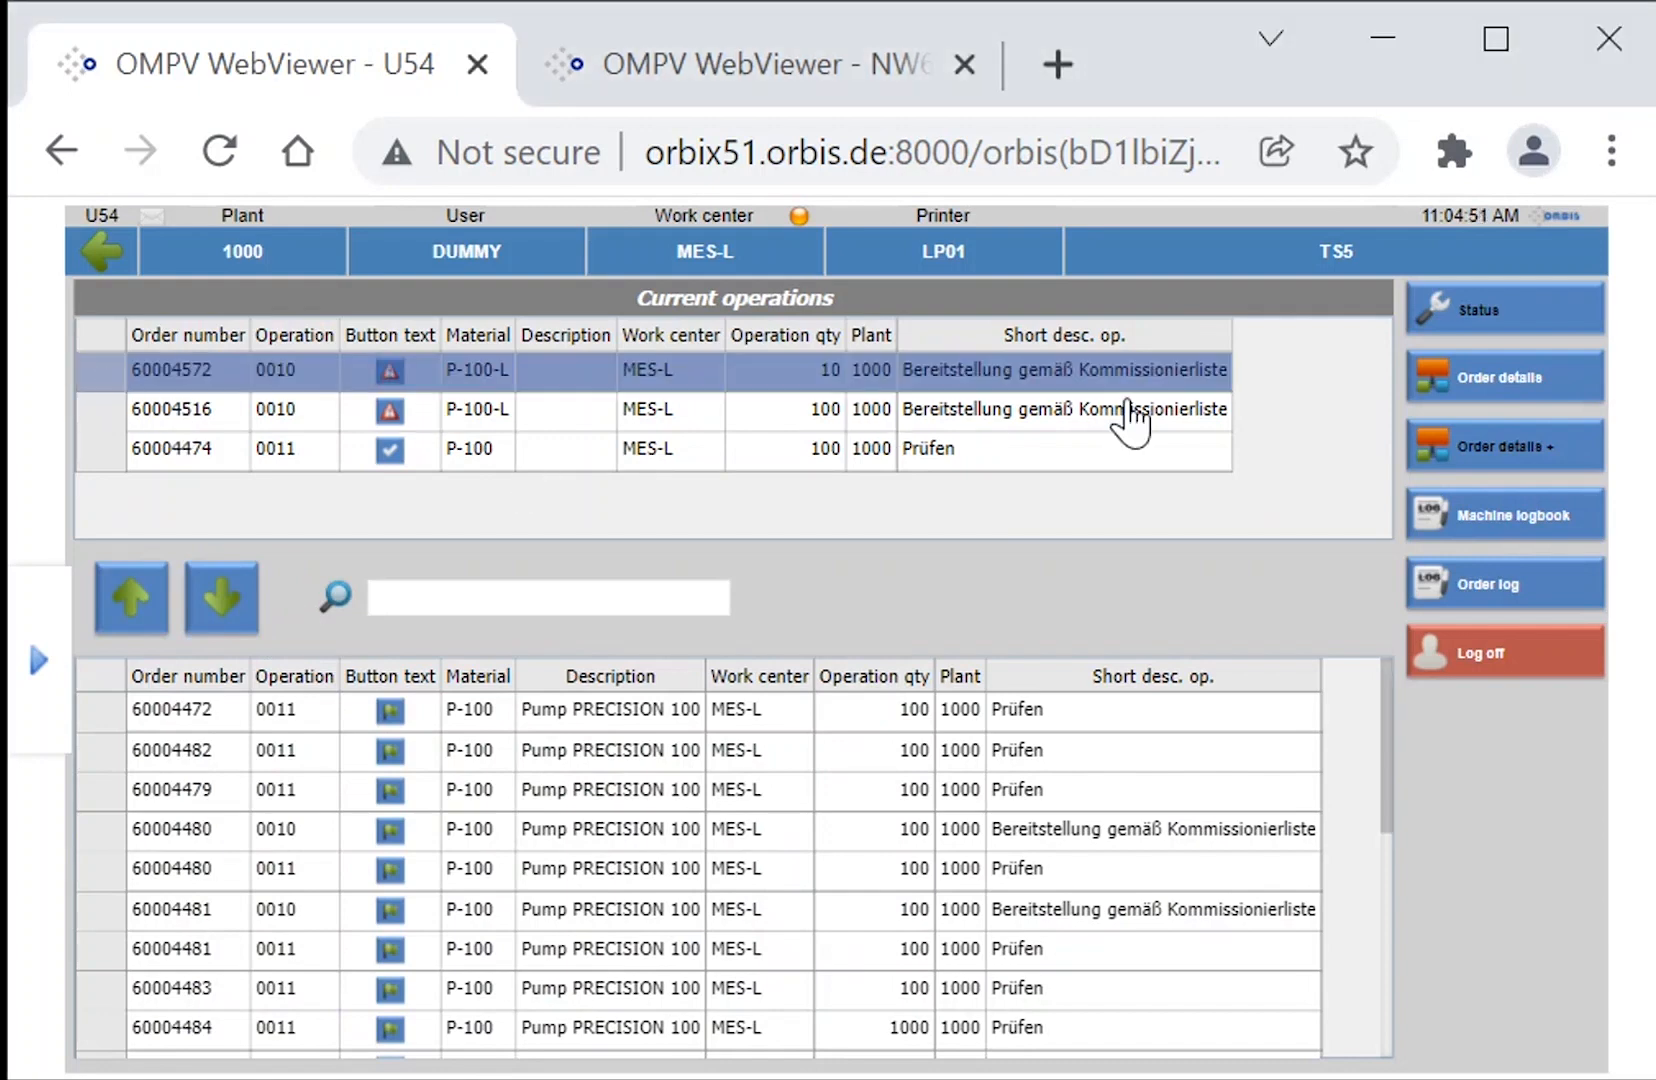
click(1453, 373)
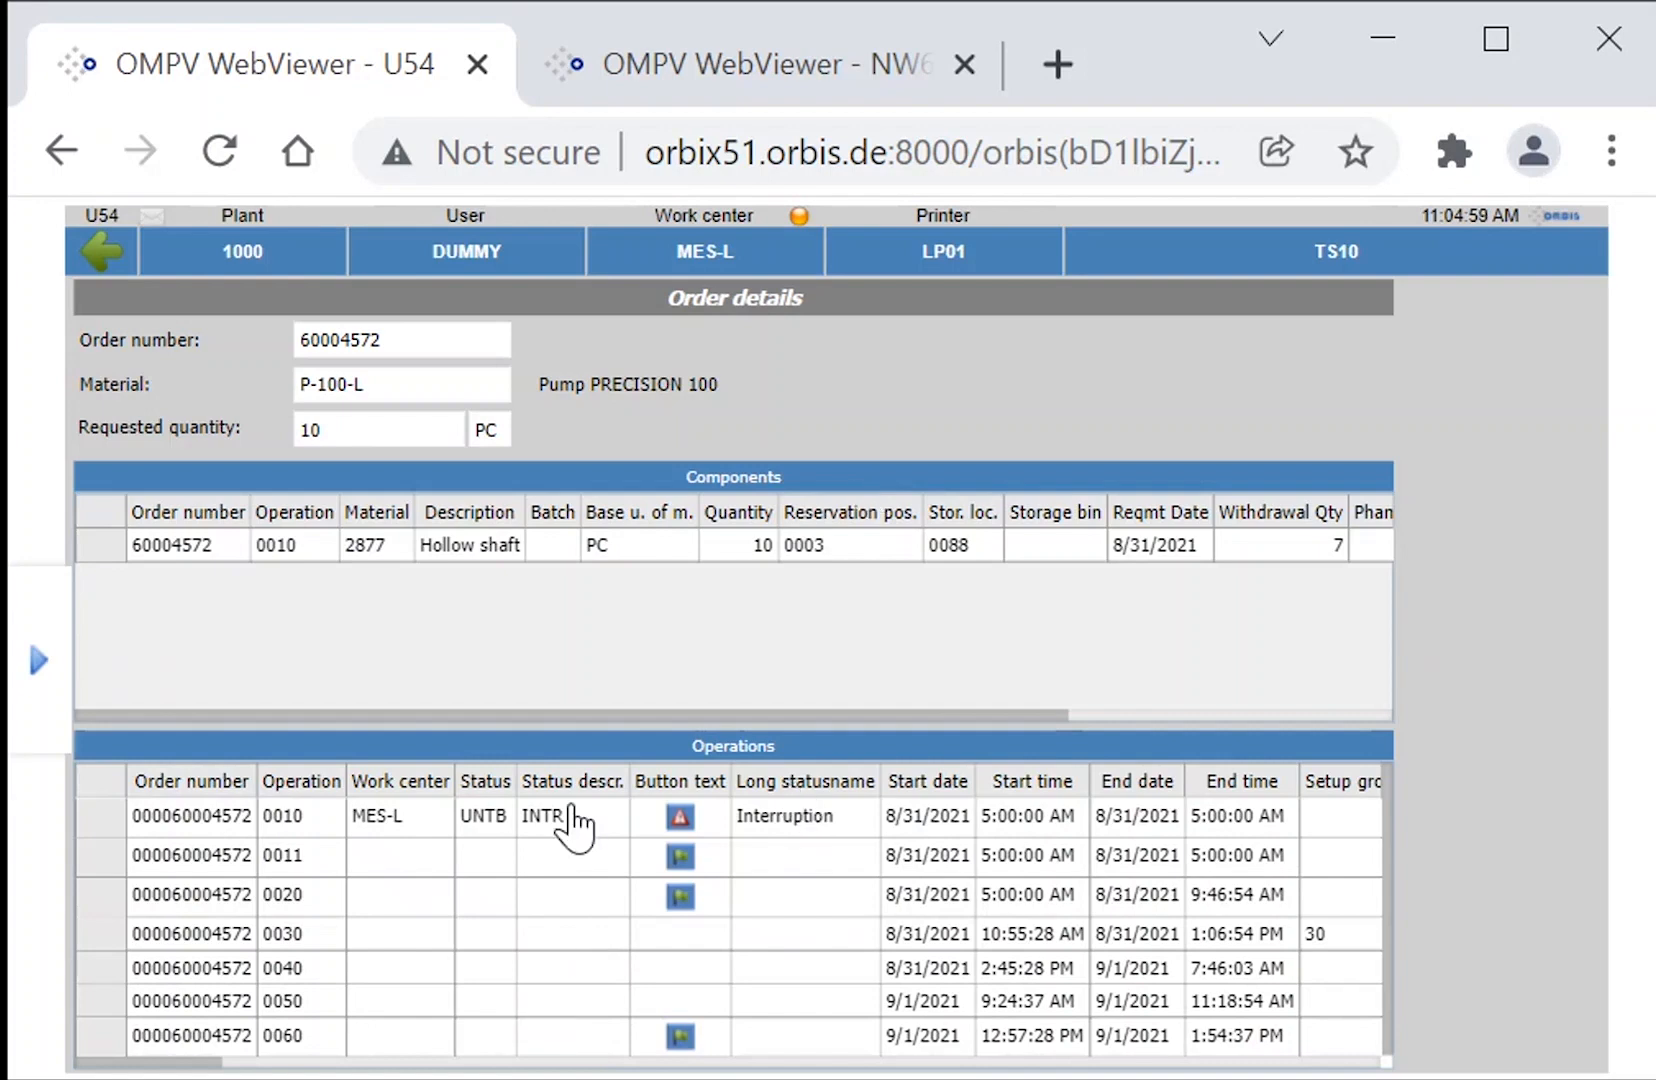
click(111, 256)
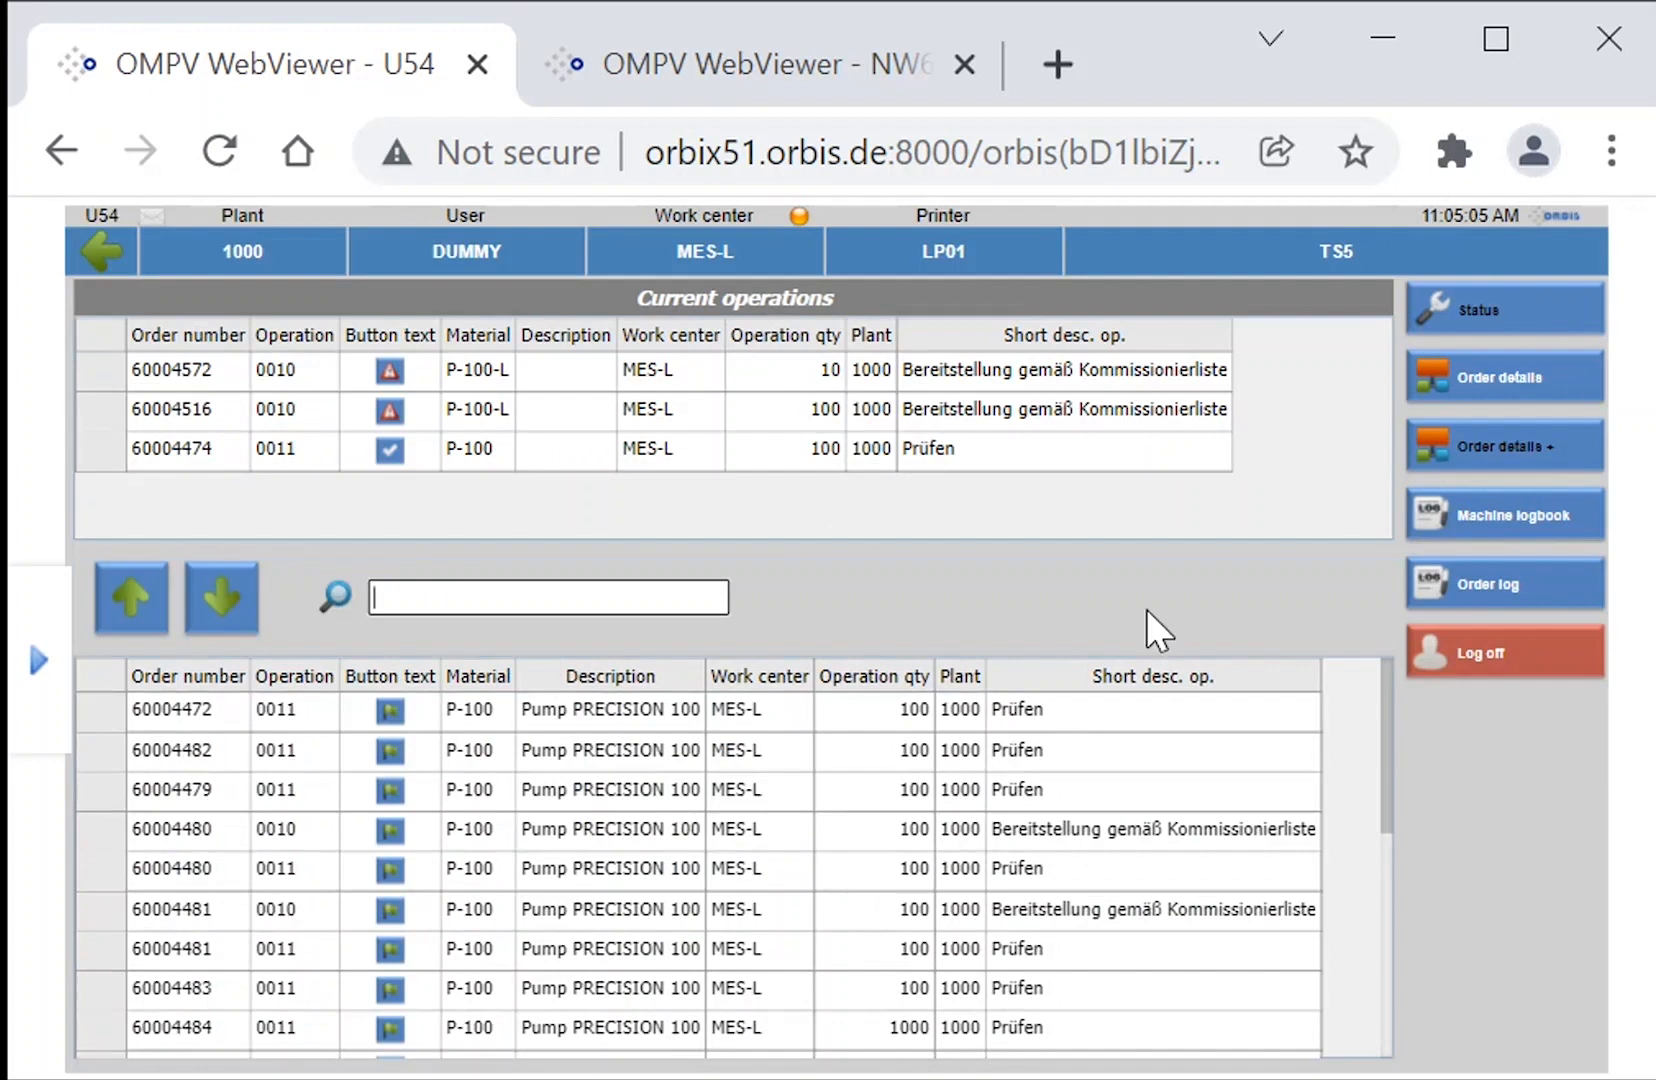
View the extended order details of the 10-piece P-100-L operation, including its components and production tools.
click(1512, 440)
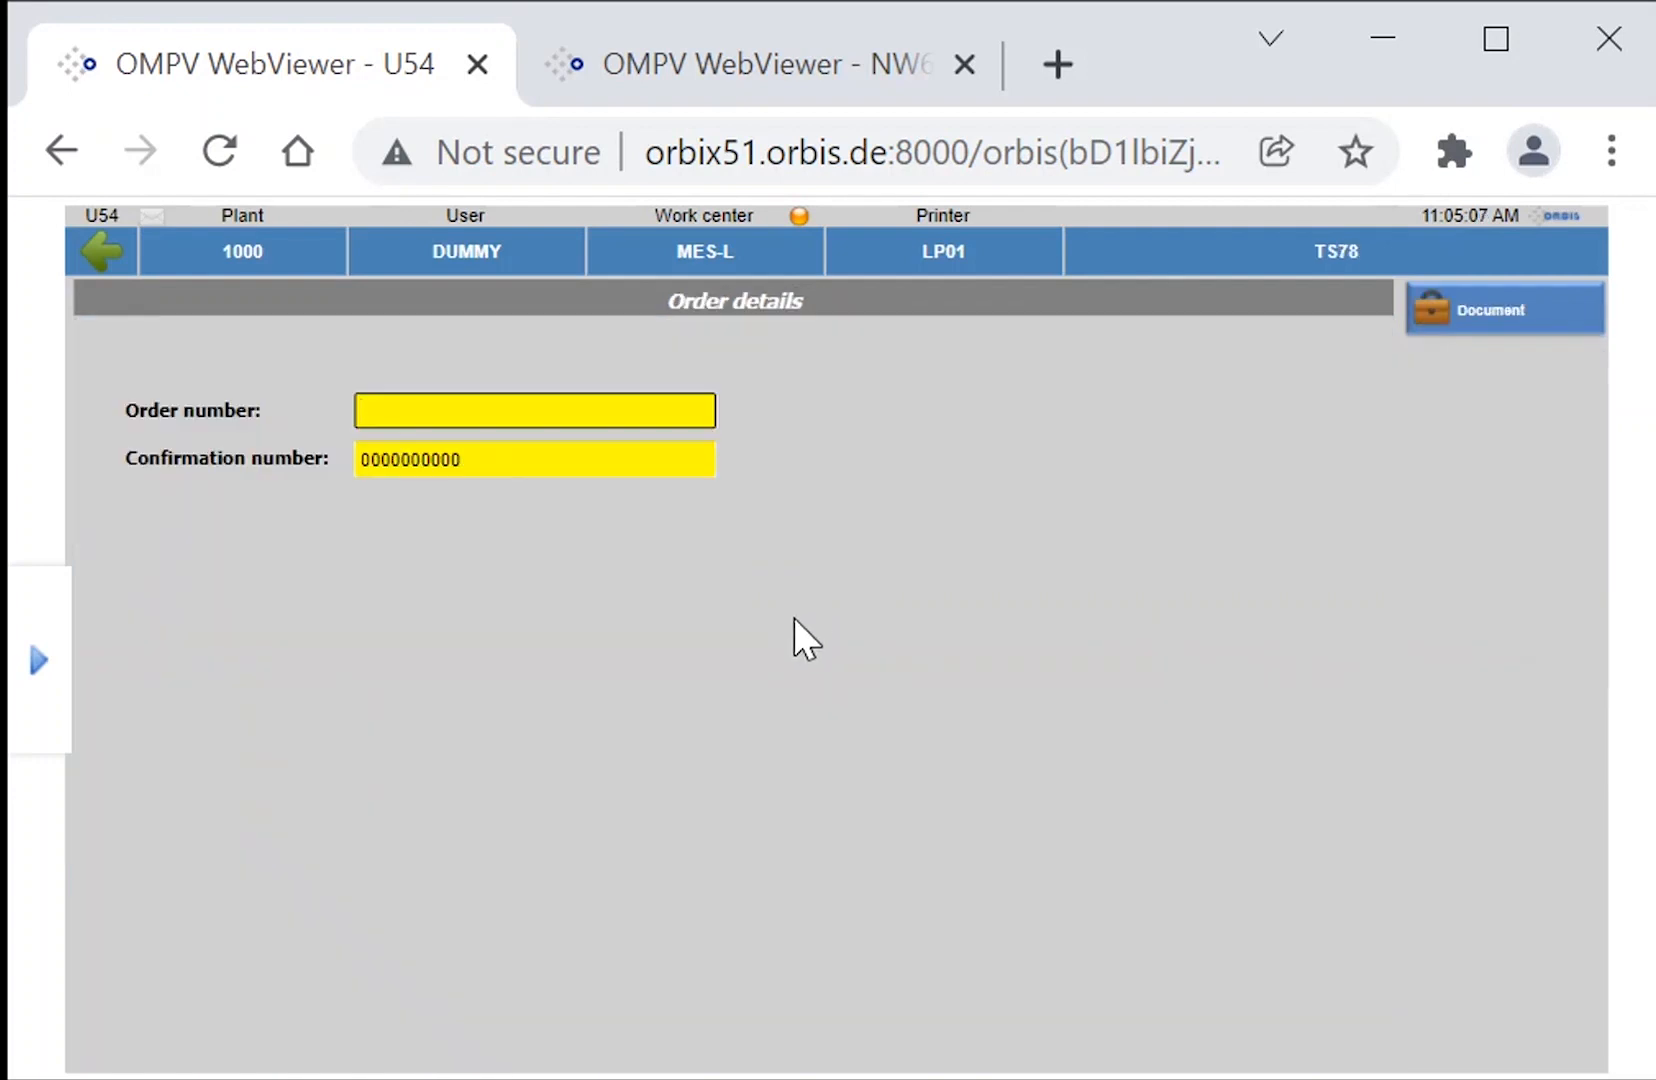
click(84, 252)
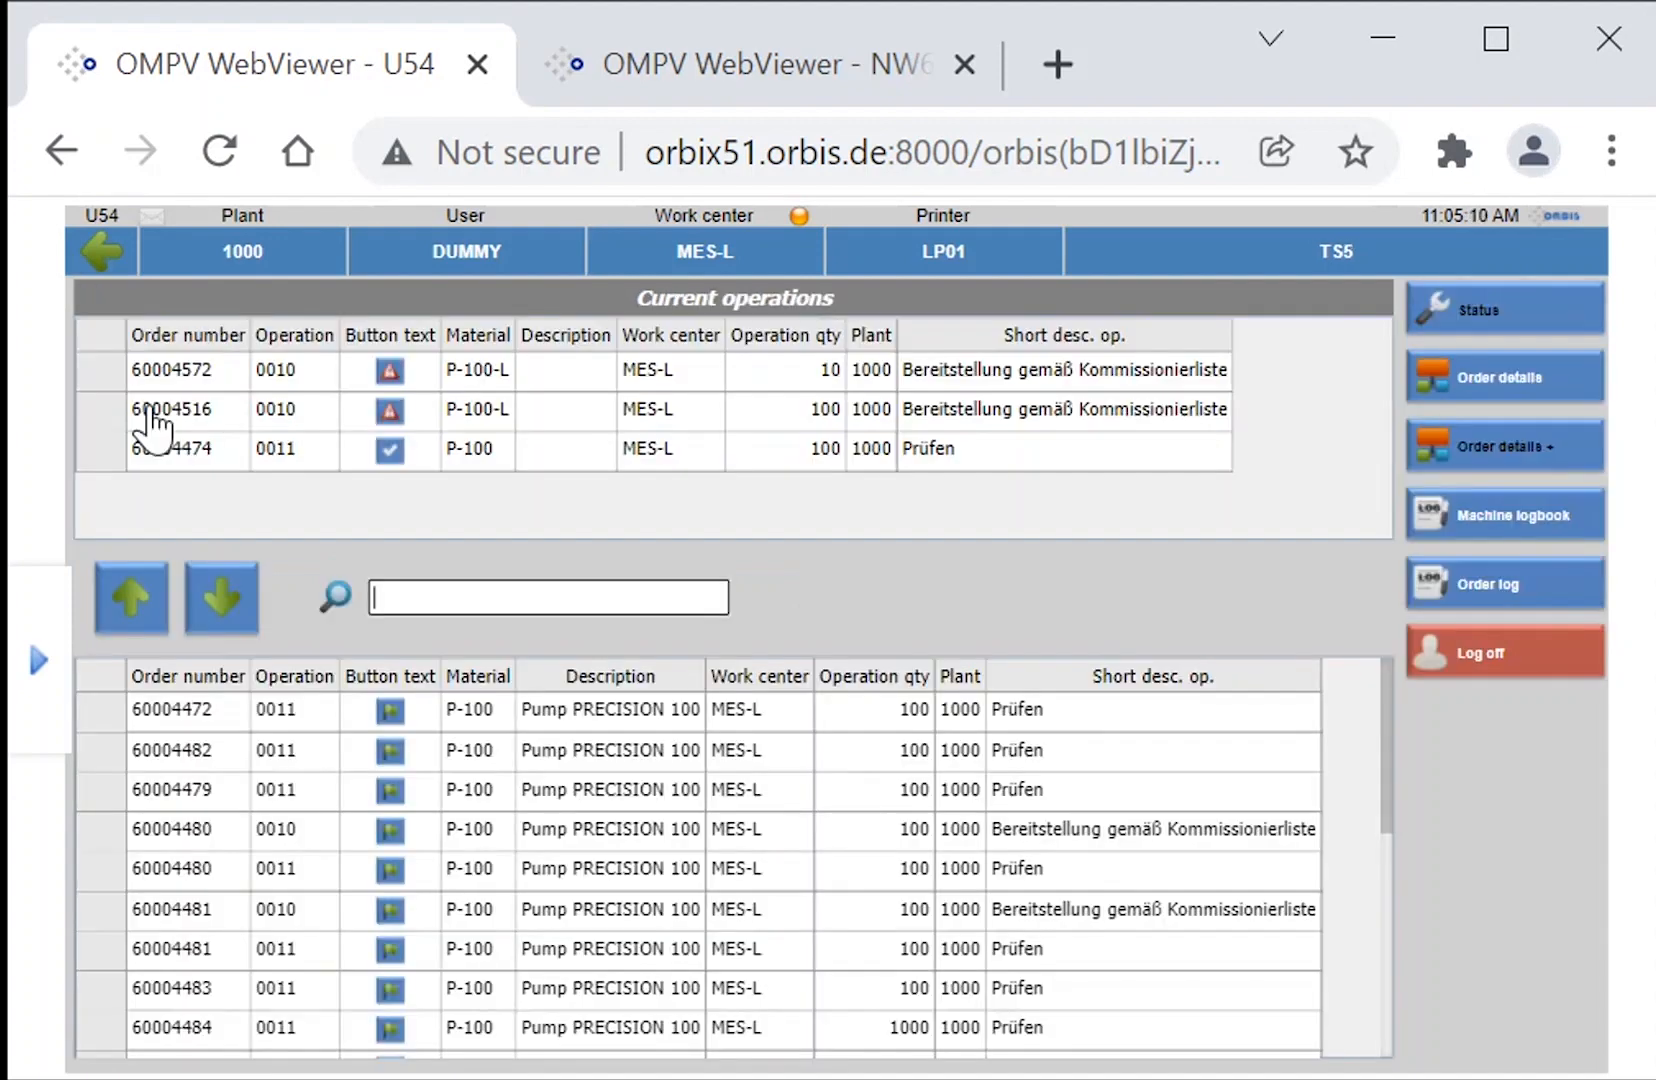
click(128, 370)
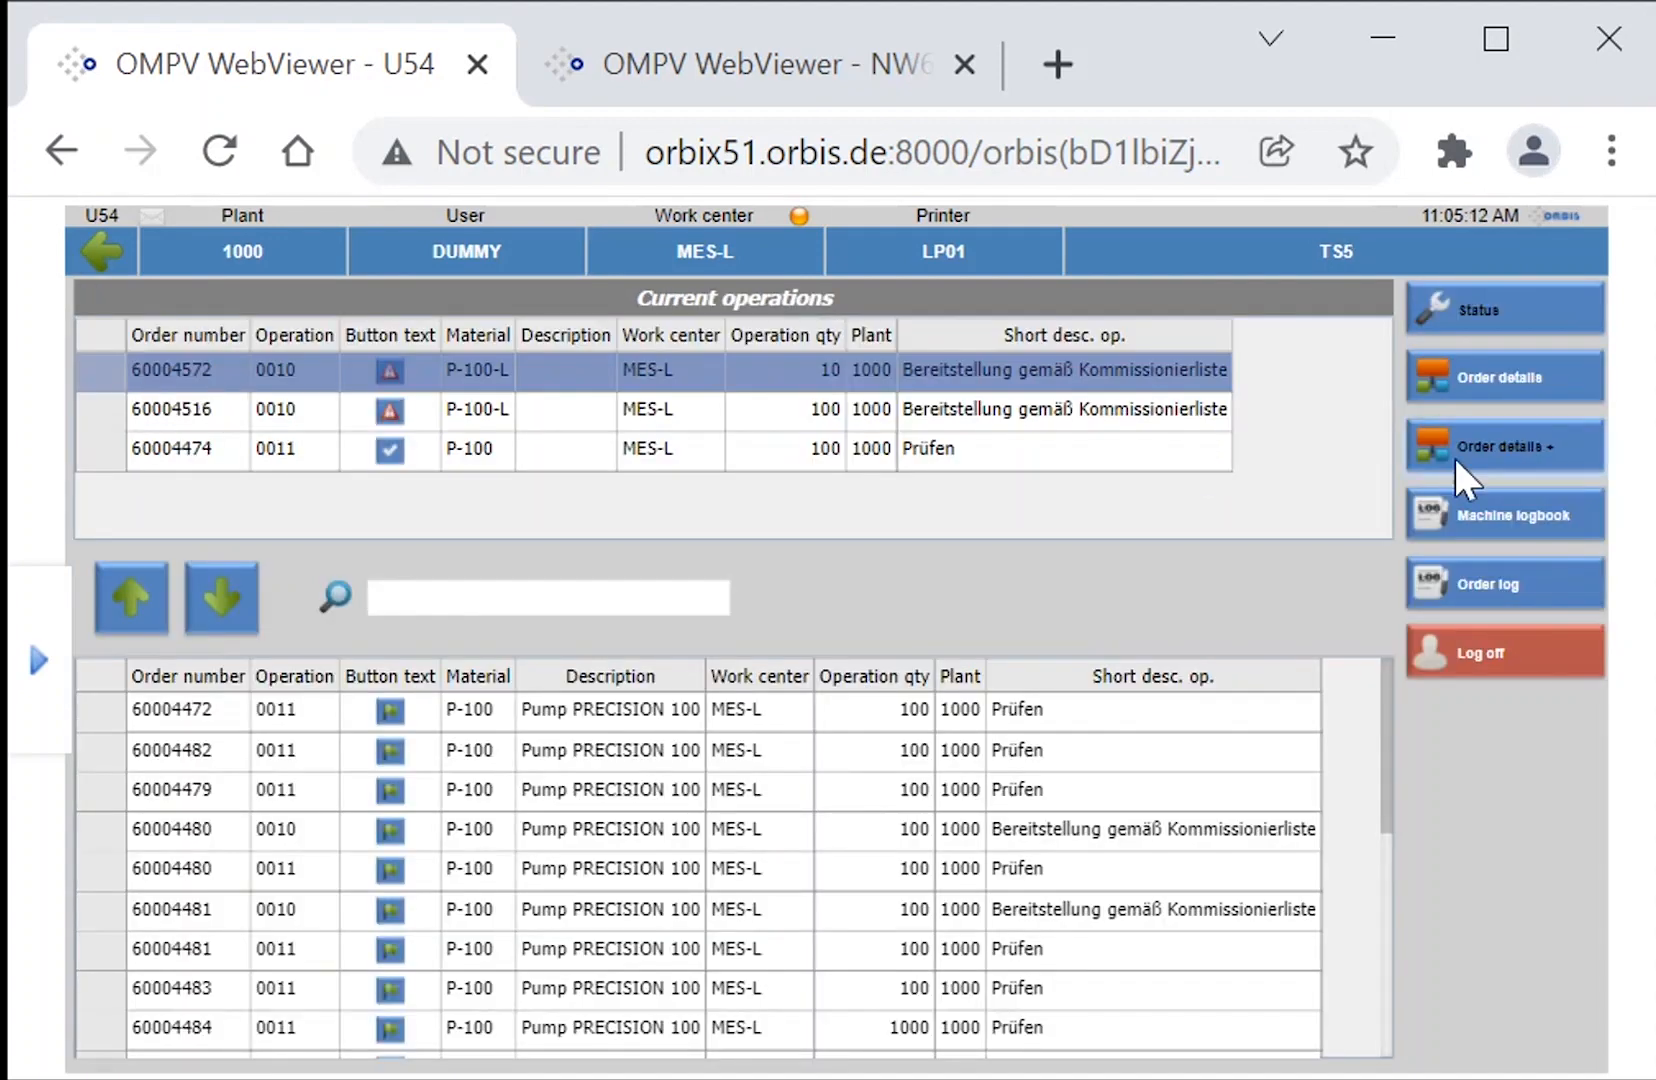
click(1481, 436)
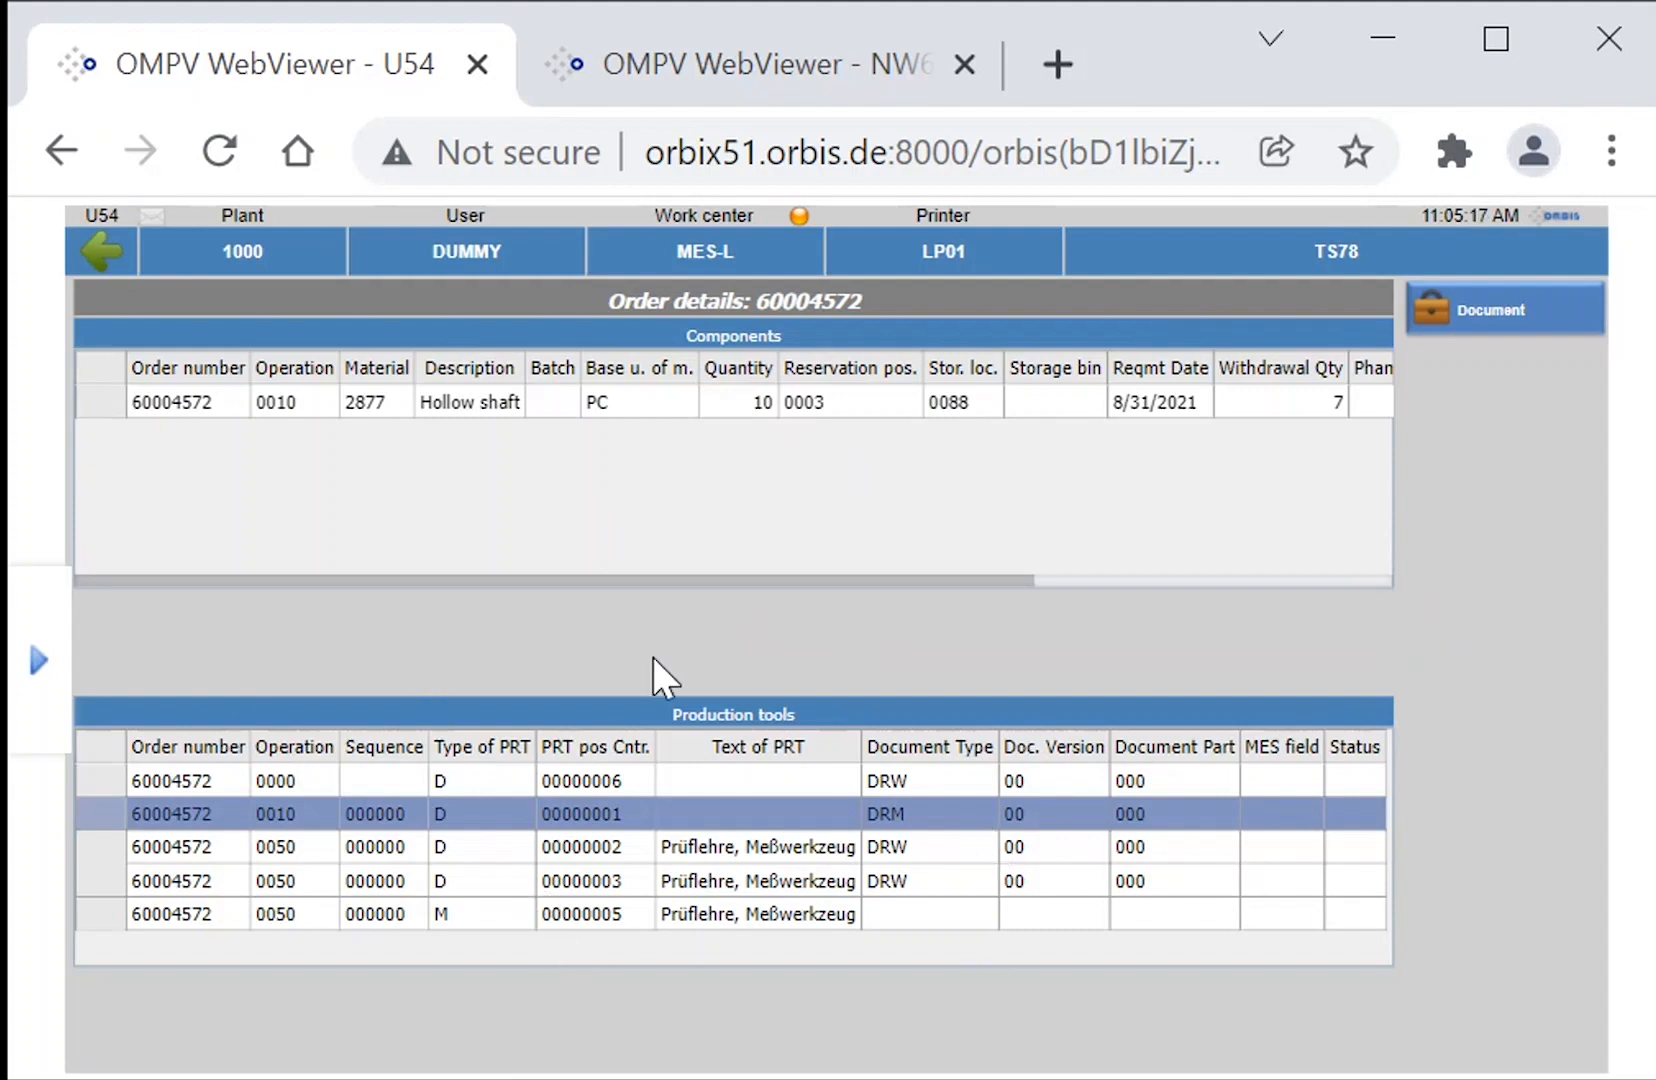
click(108, 258)
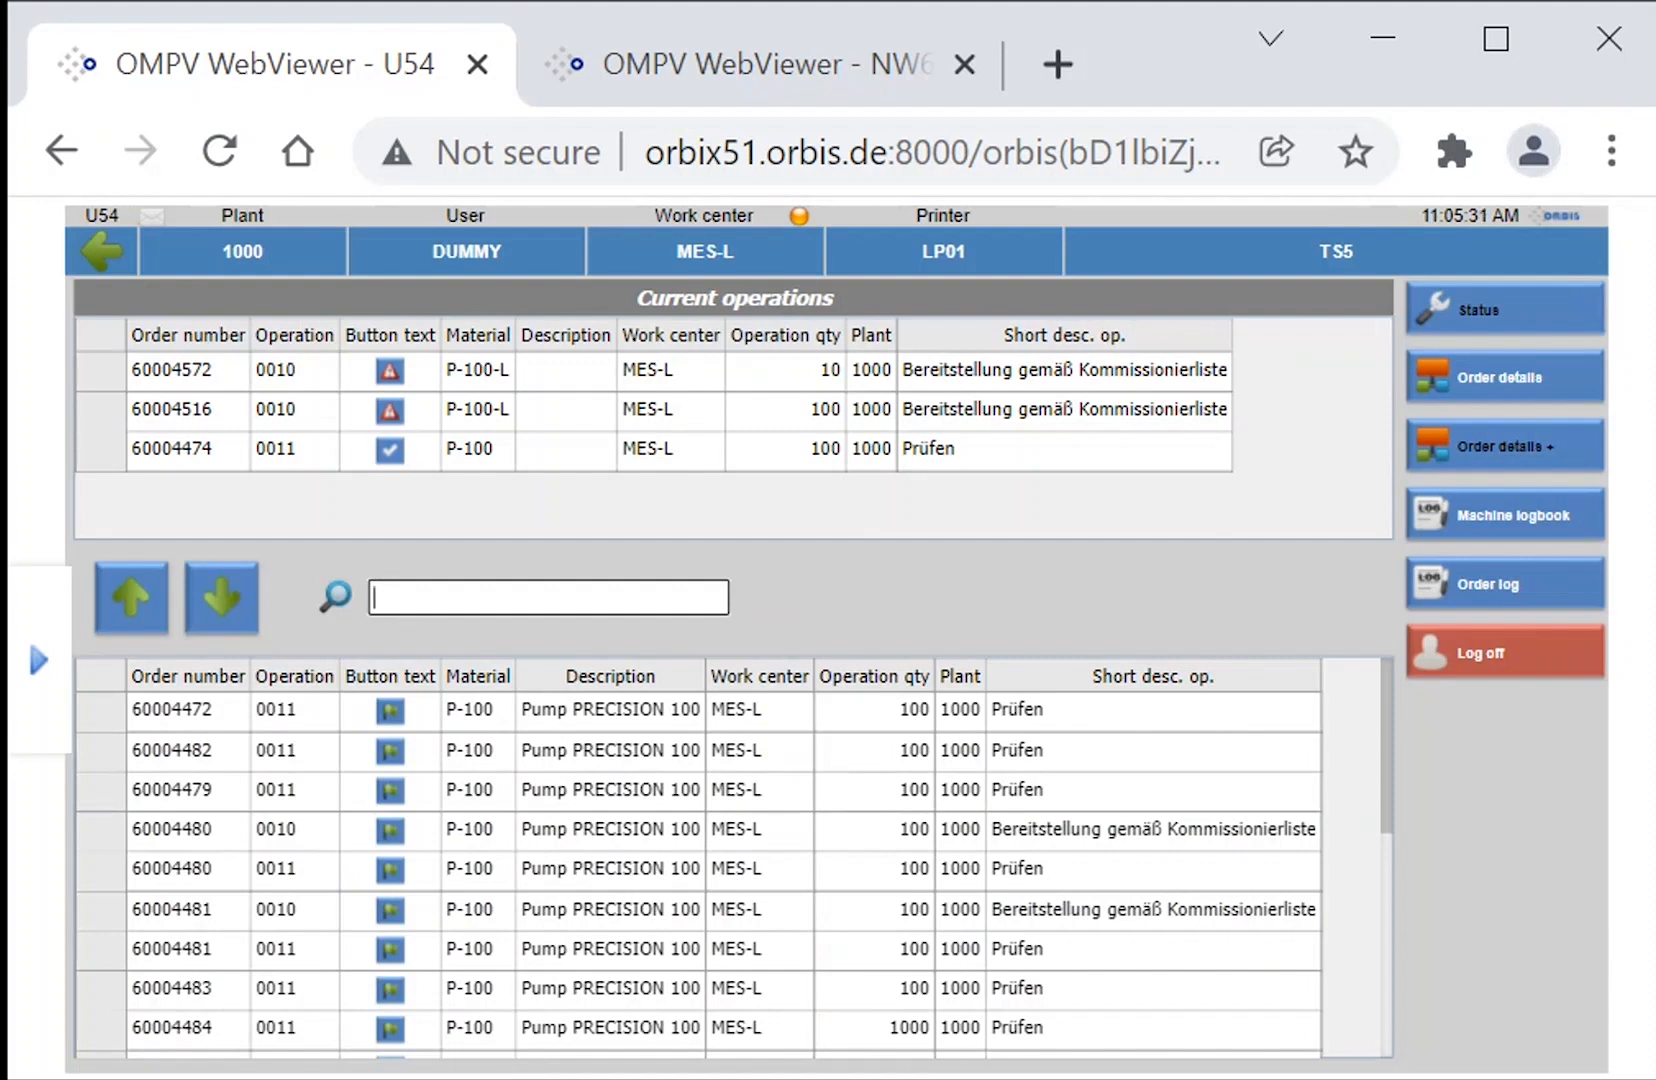
Open data collection for the 10-piece P-100-L operation, start its setup and end the setup.
click(104, 382)
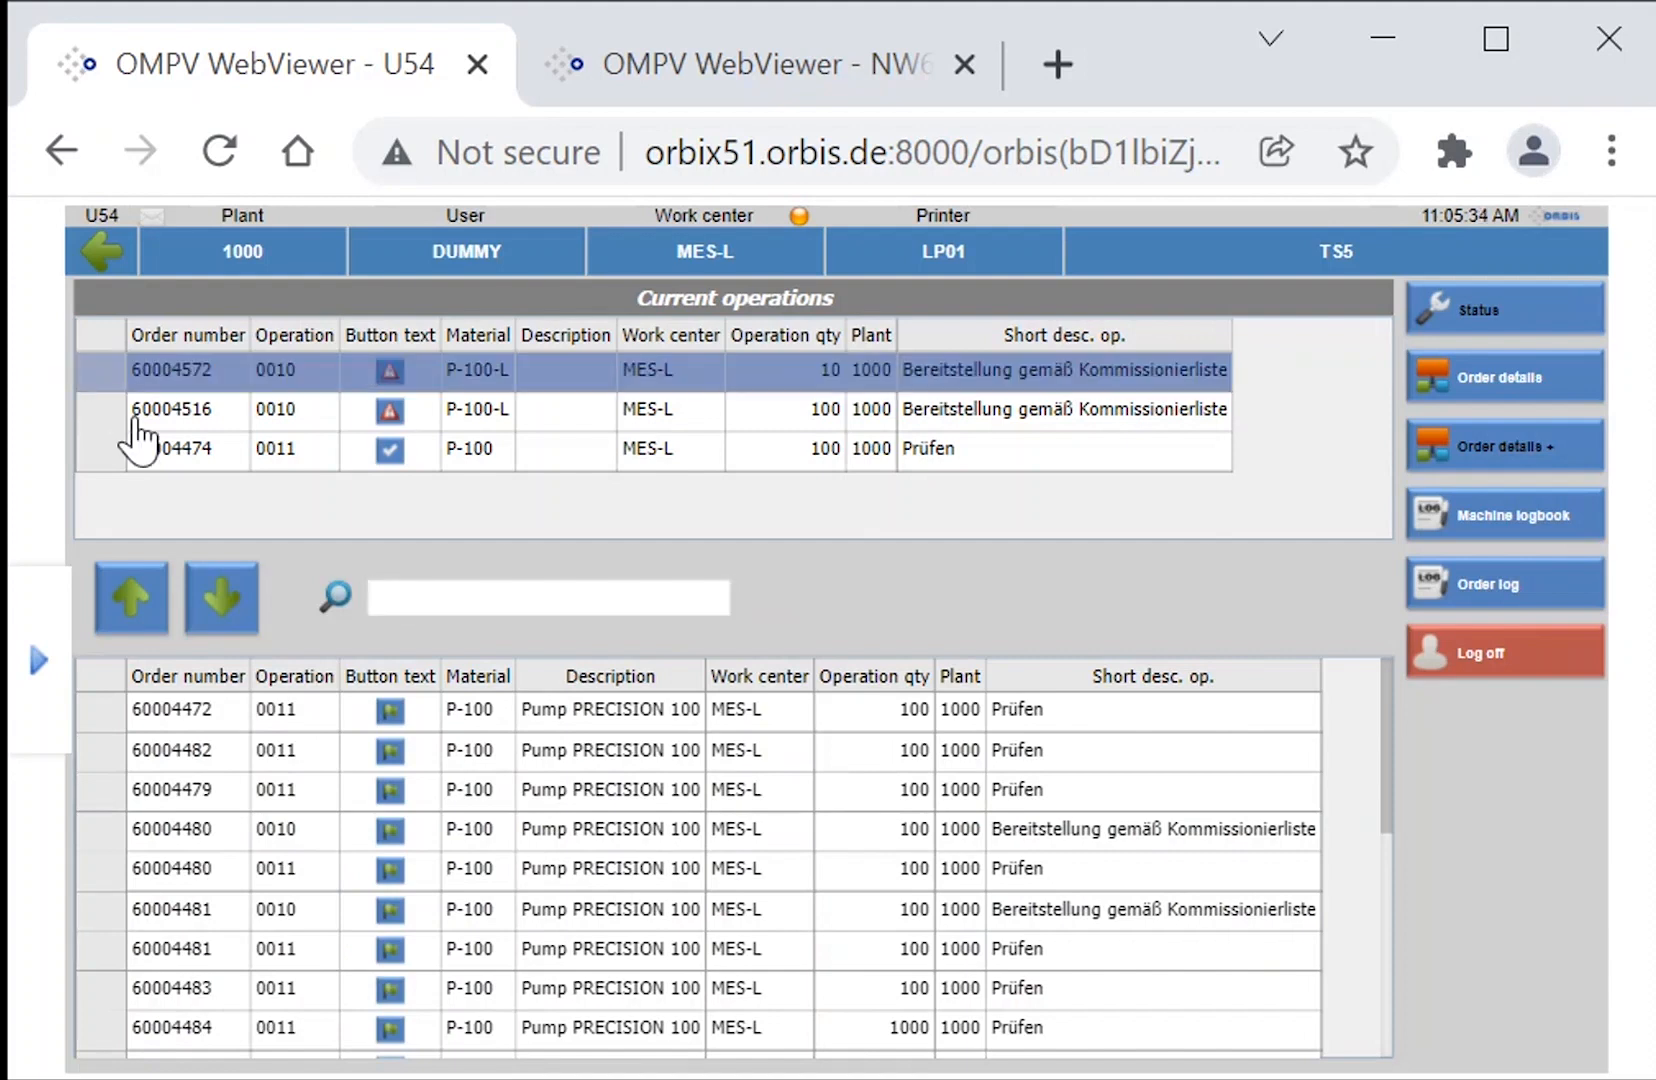
click(1455, 318)
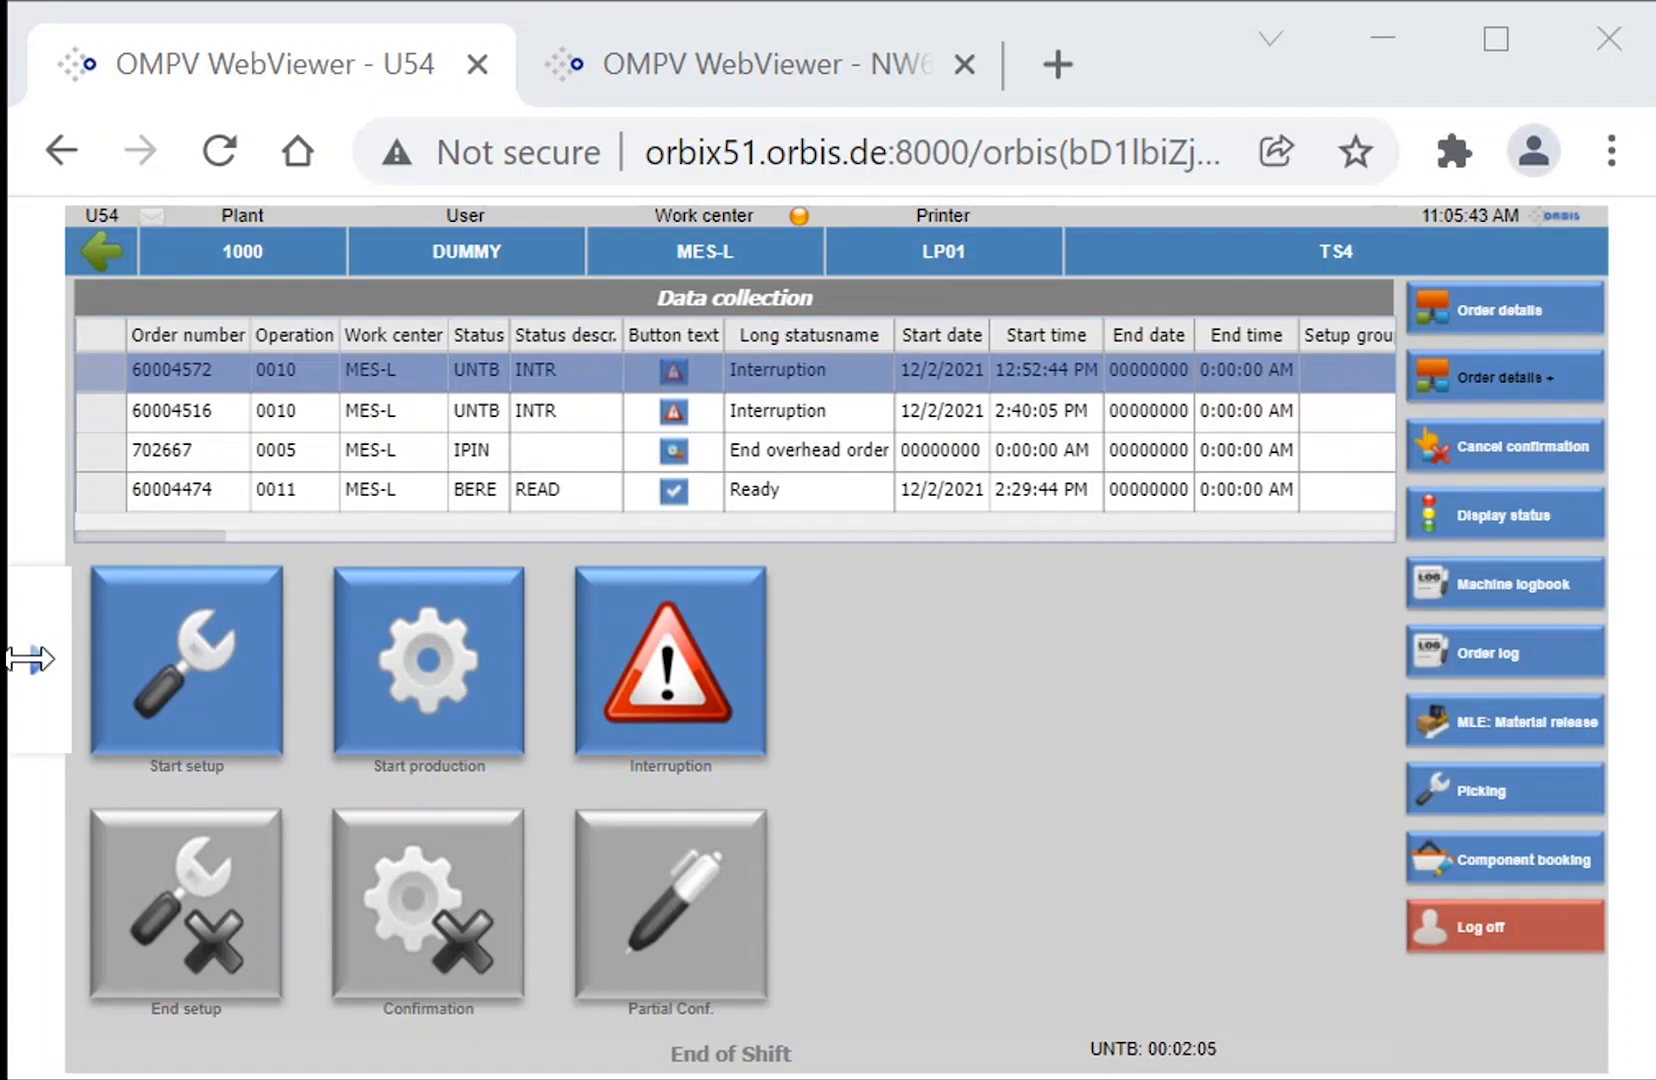
click(101, 373)
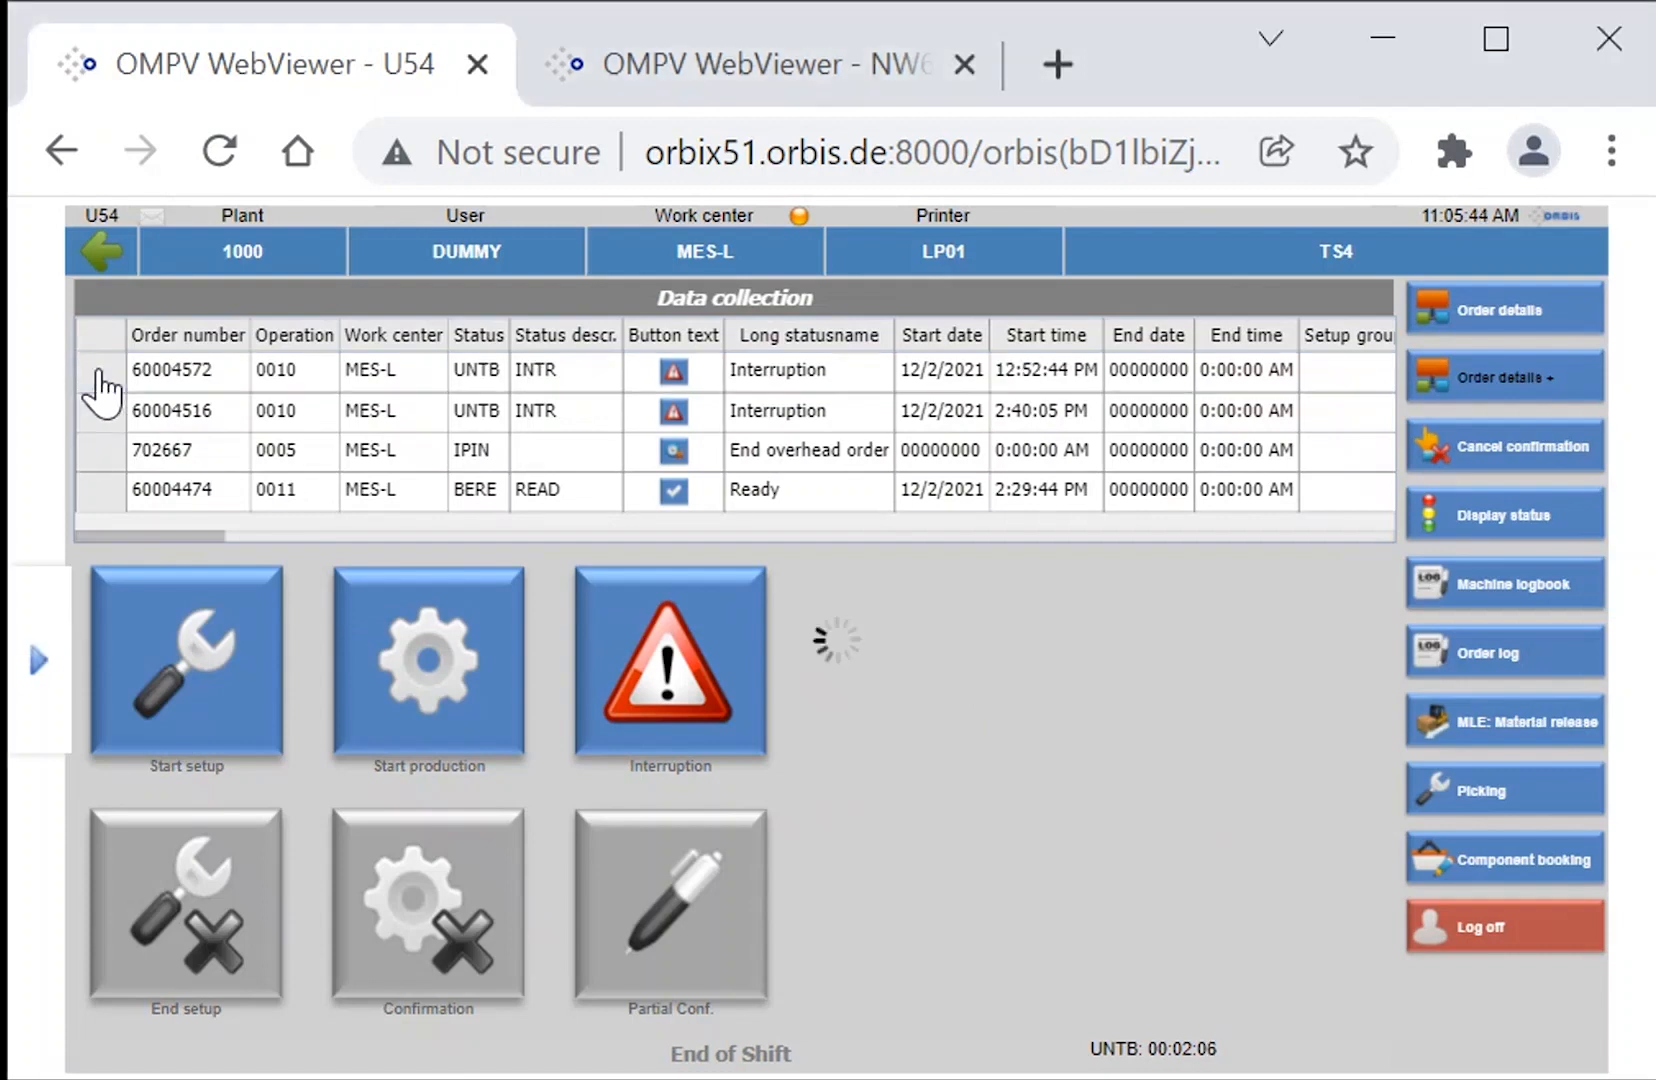
click(147, 698)
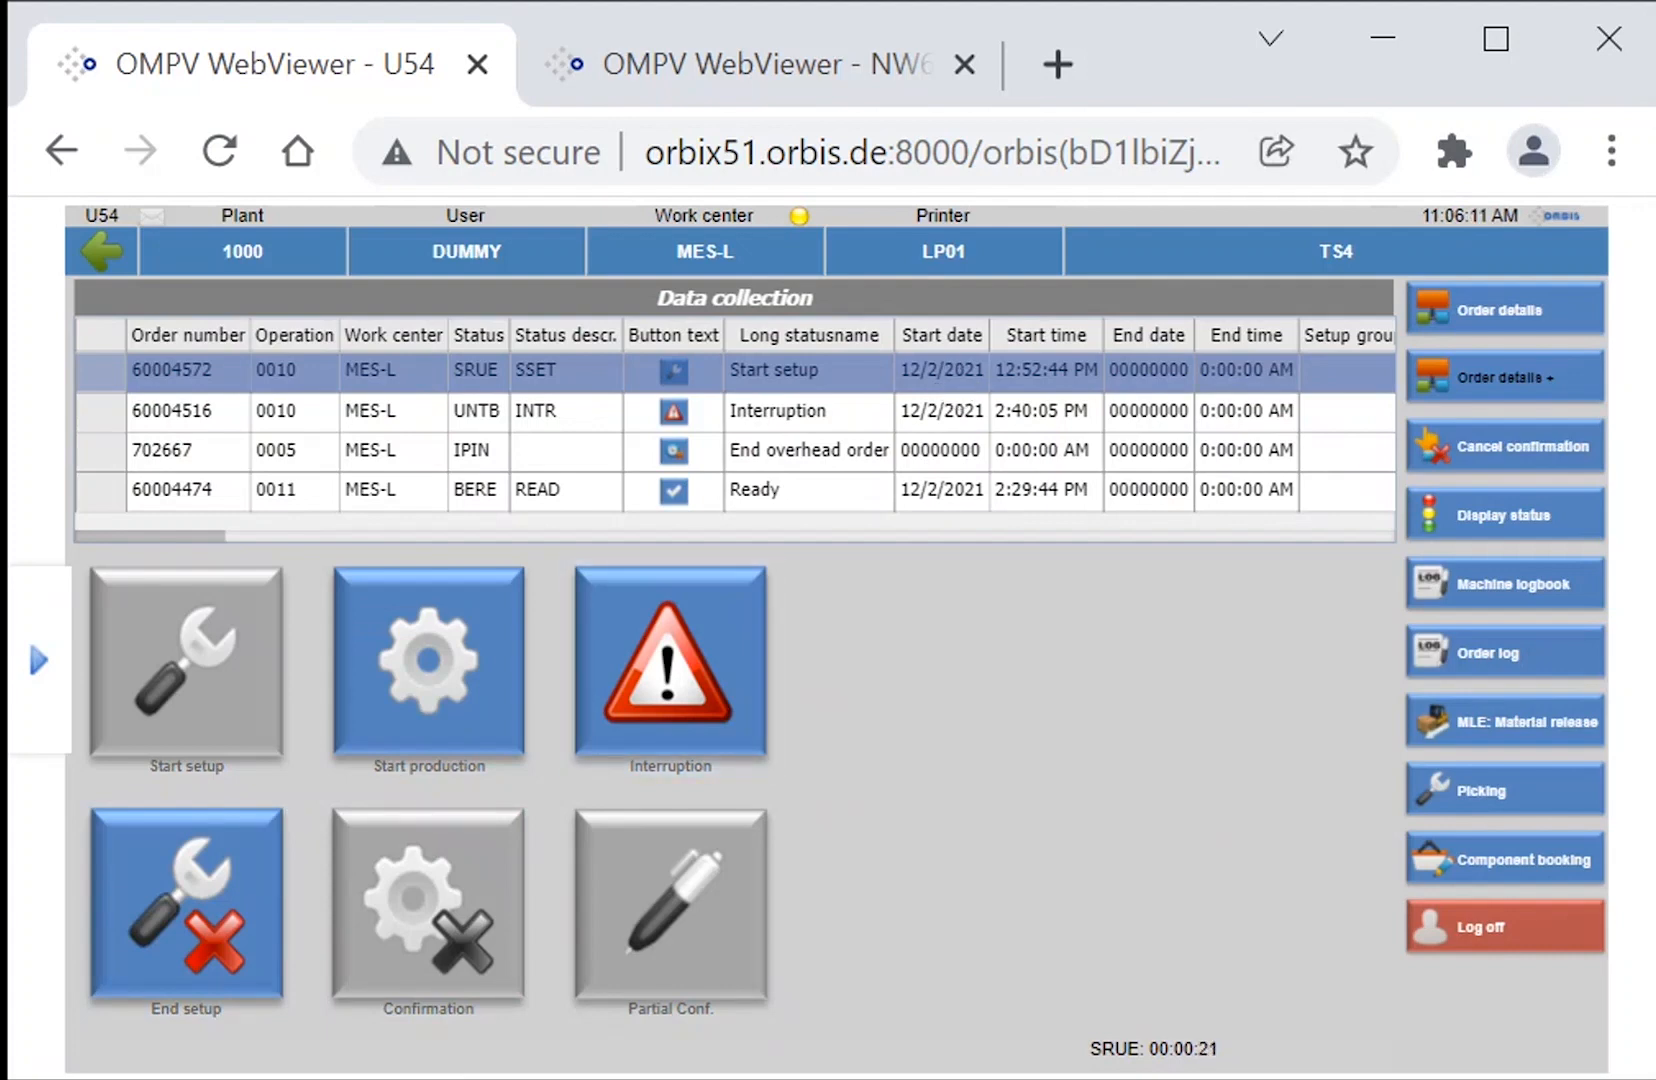
click(193, 905)
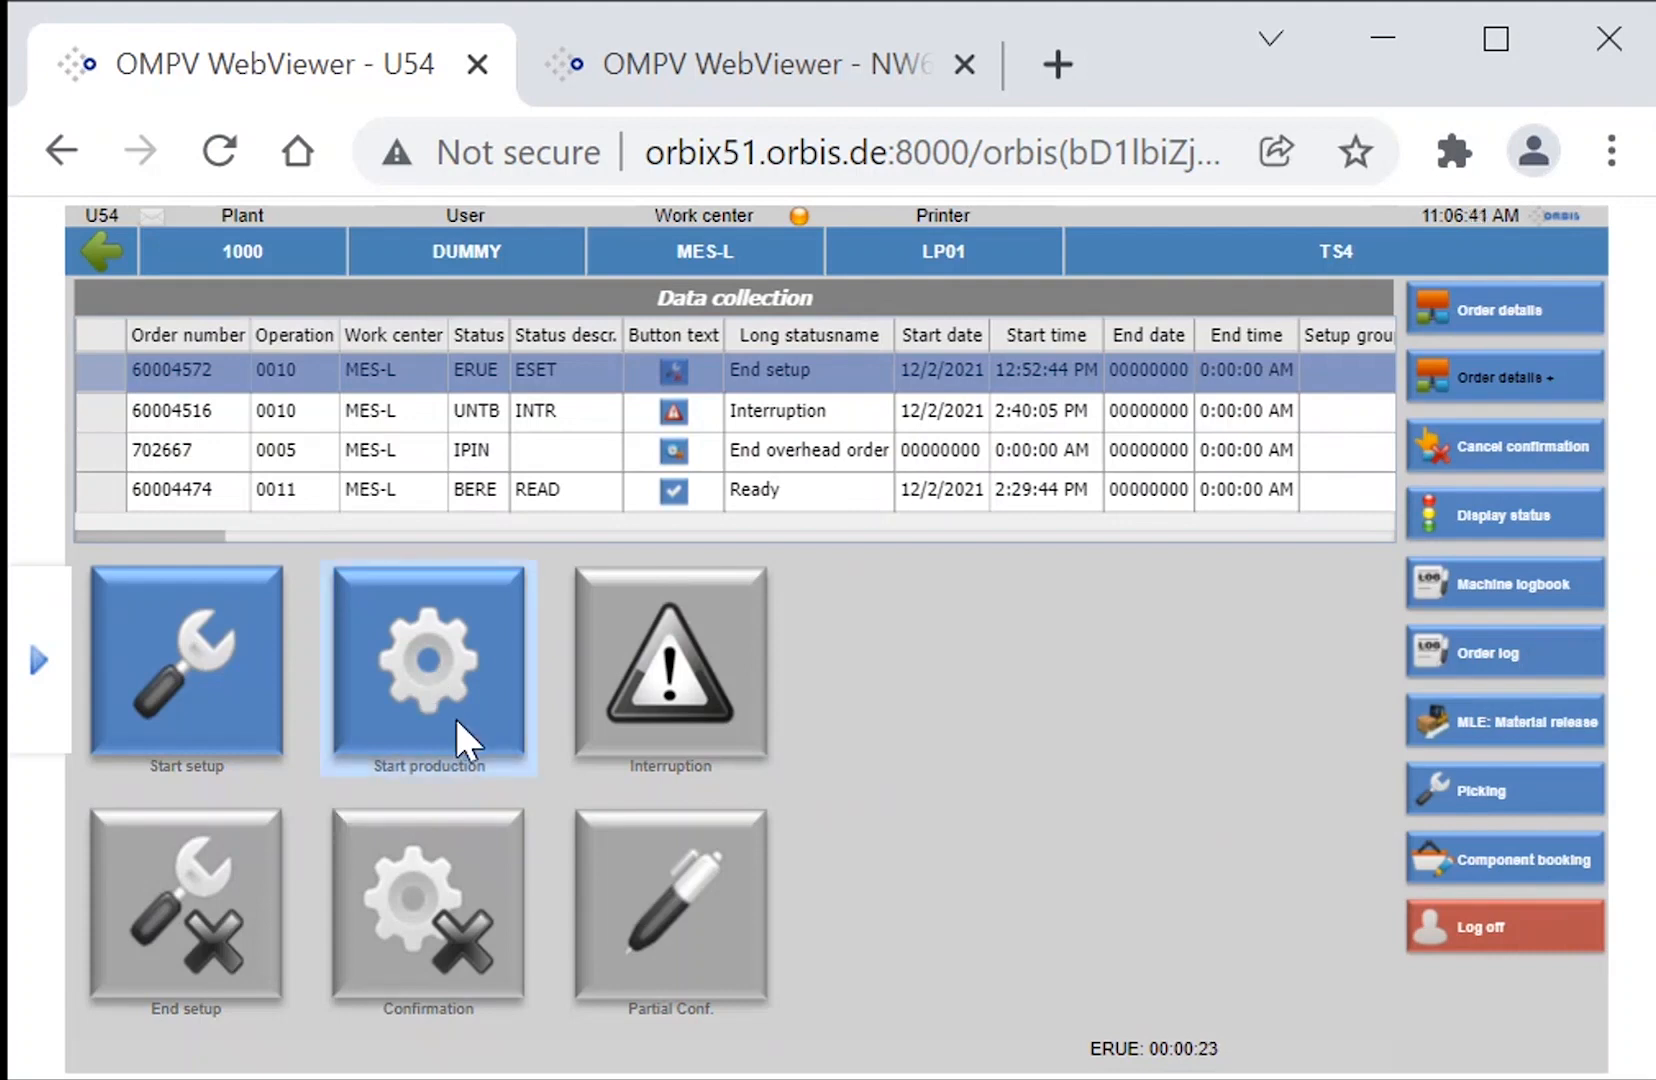
click(455, 683)
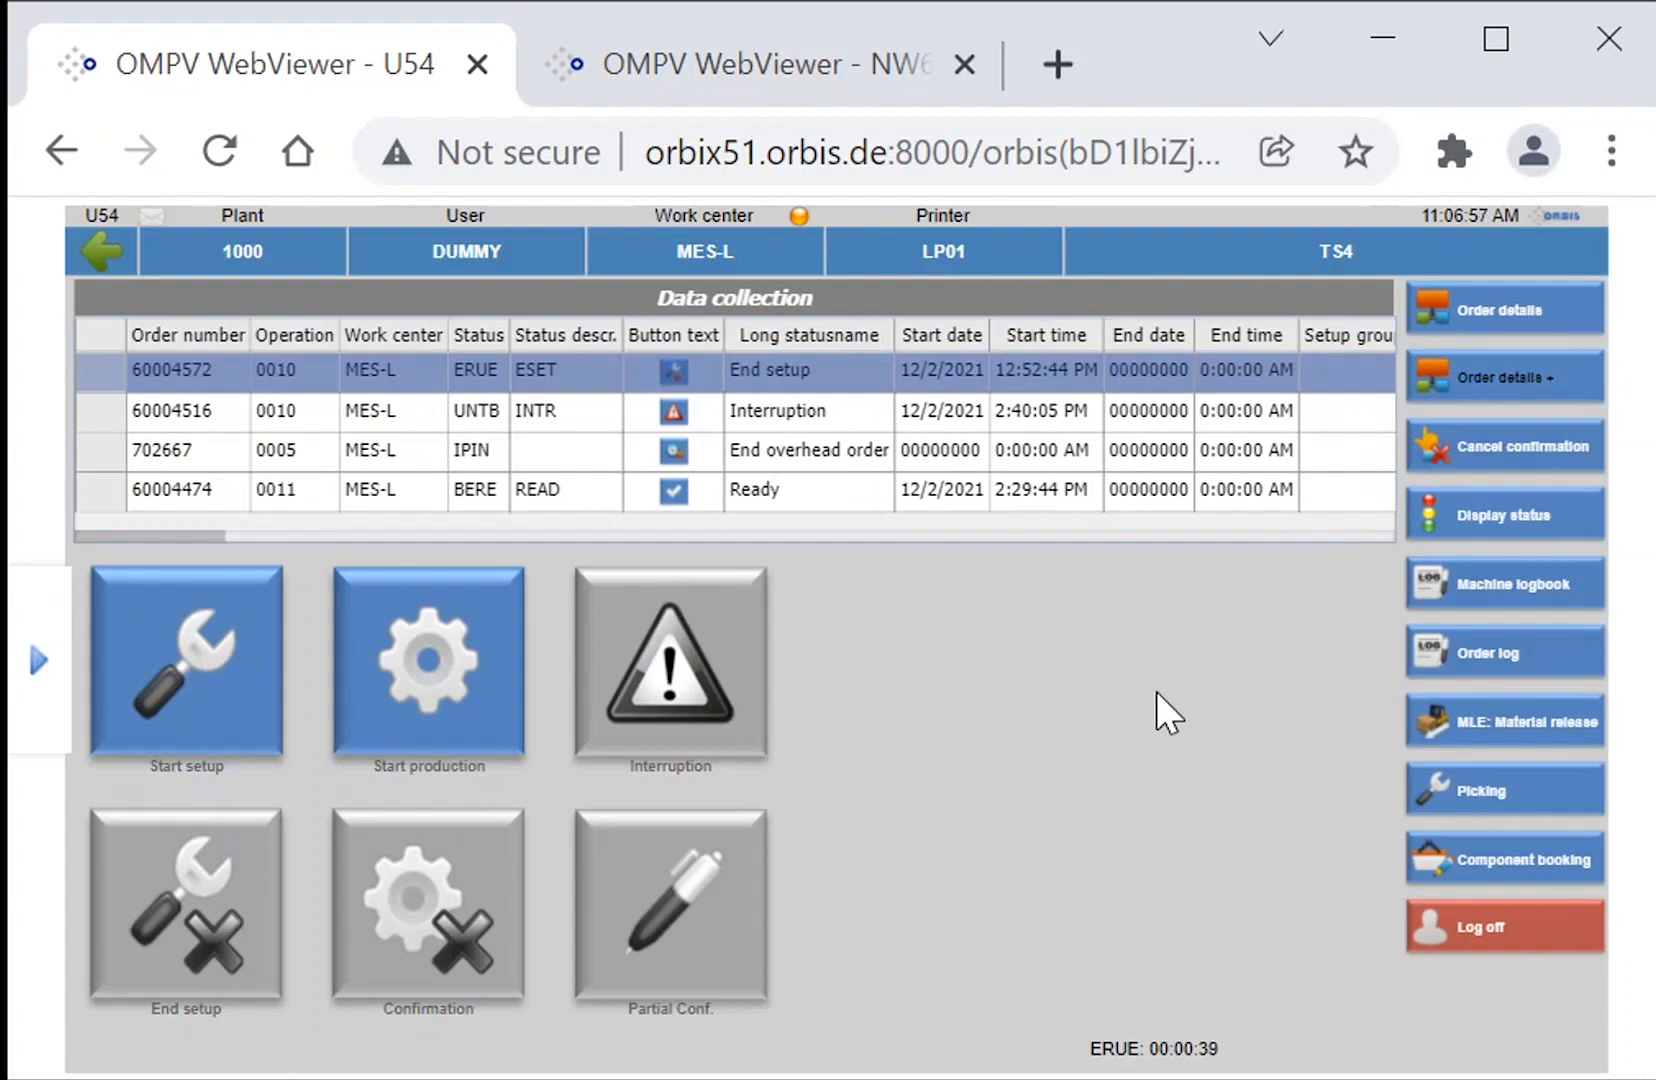
View the status display of work center MES-L and the material staging screen of the selected P-100-L operation.
click(1466, 507)
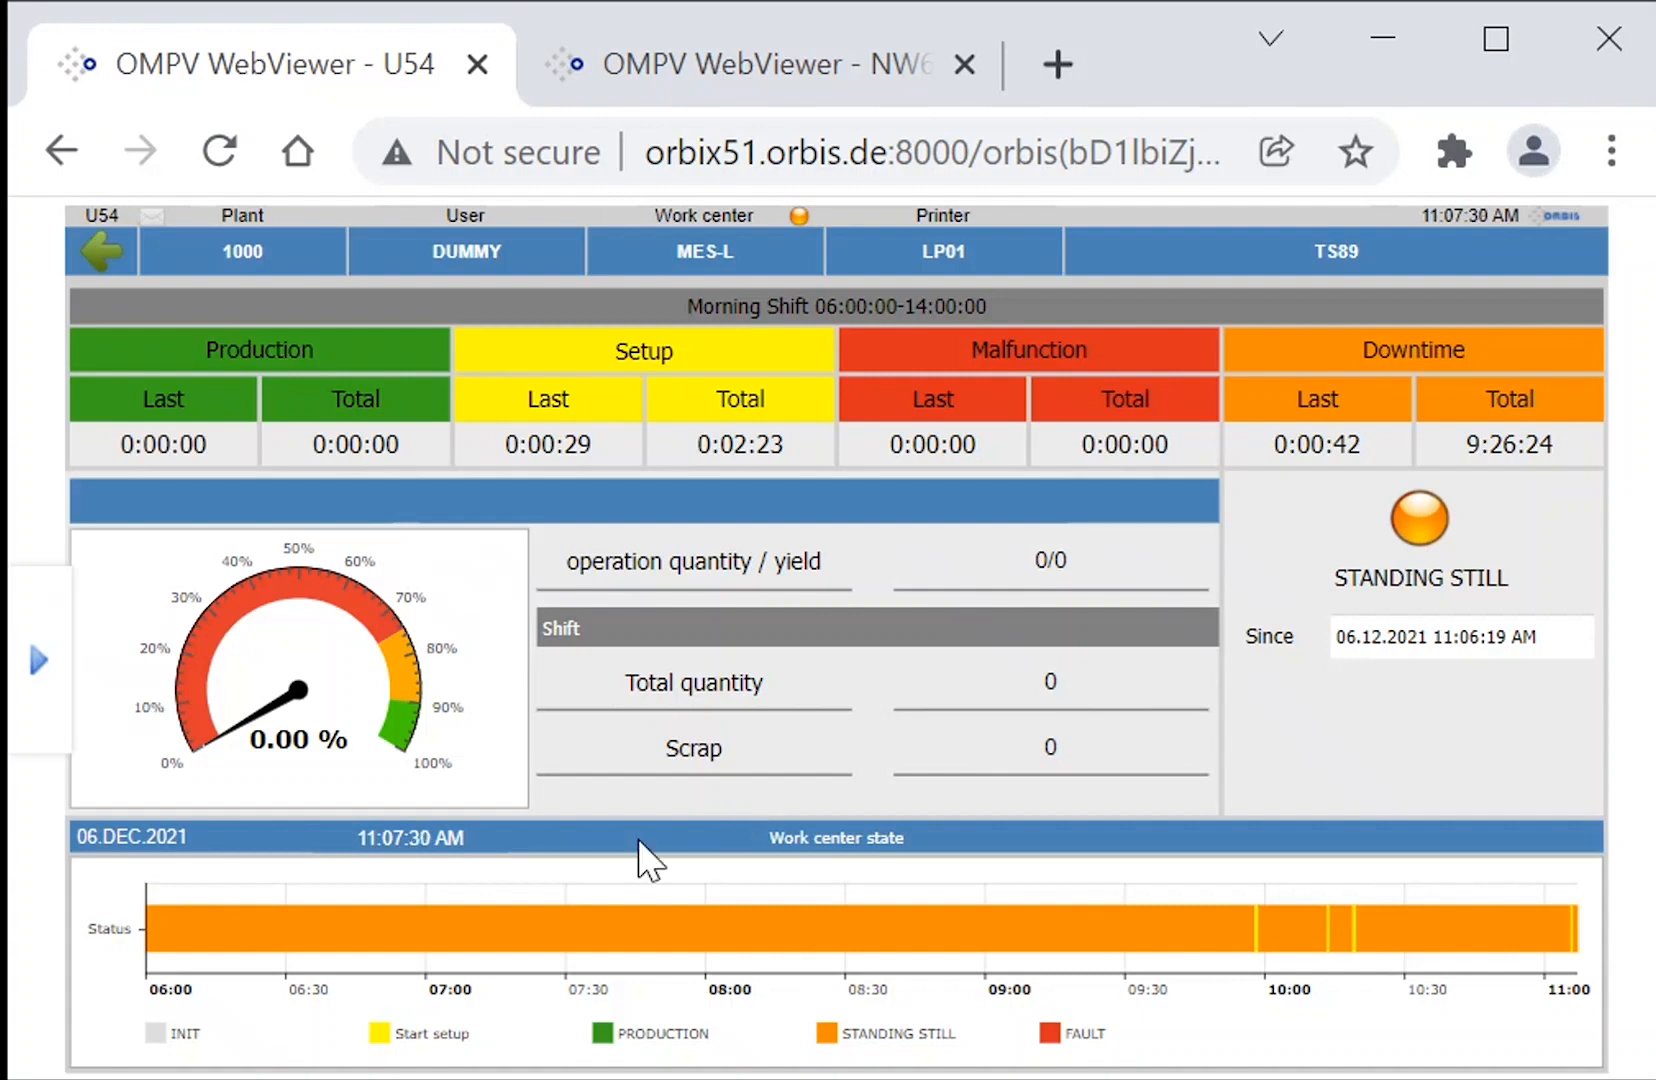
click(98, 250)
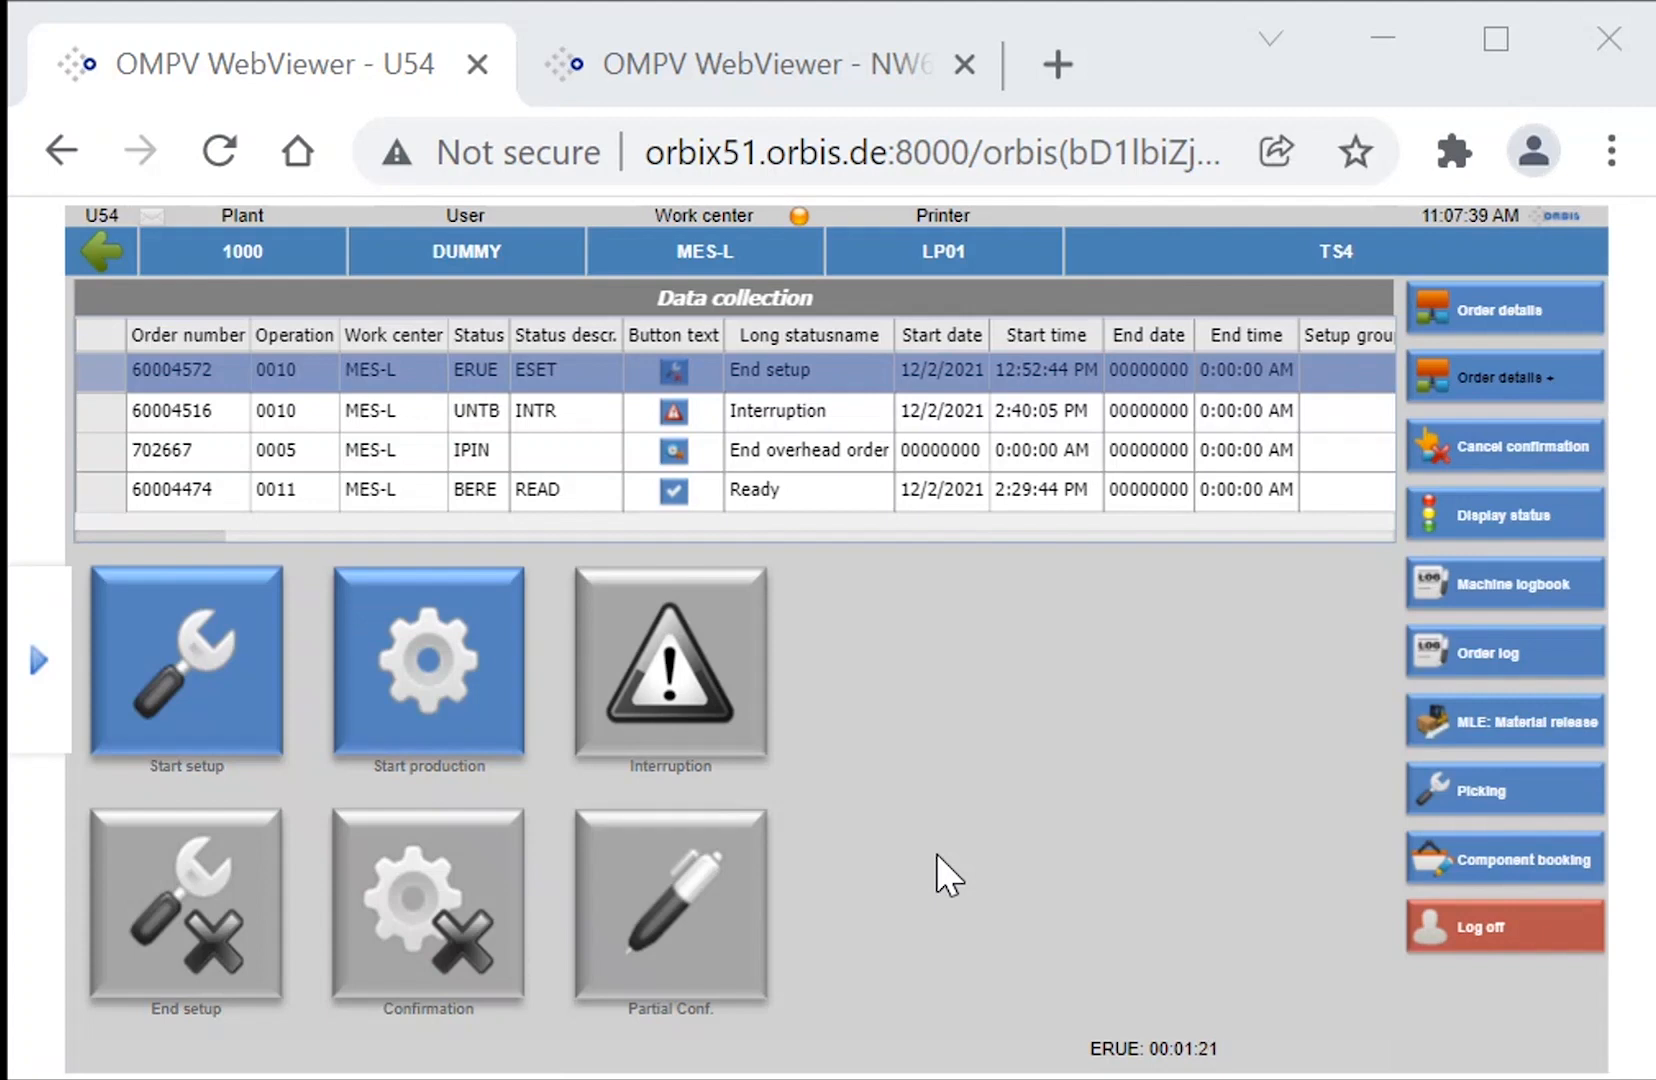
click(1492, 721)
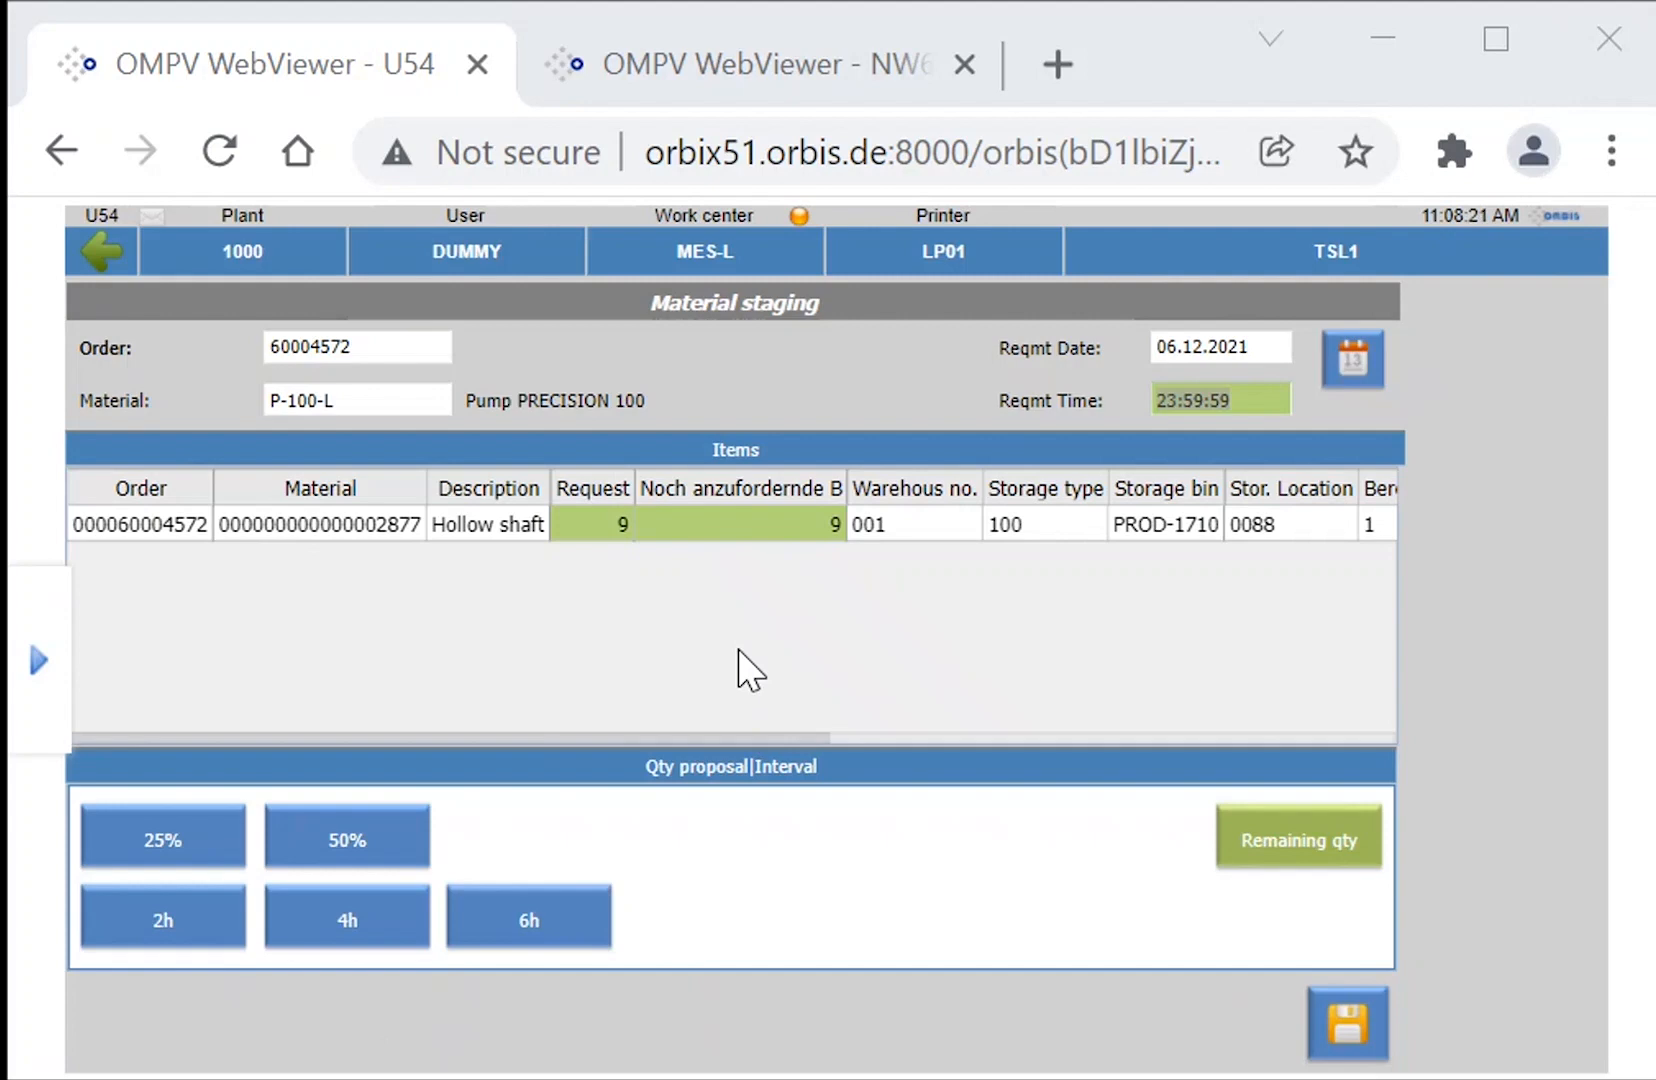
click(97, 262)
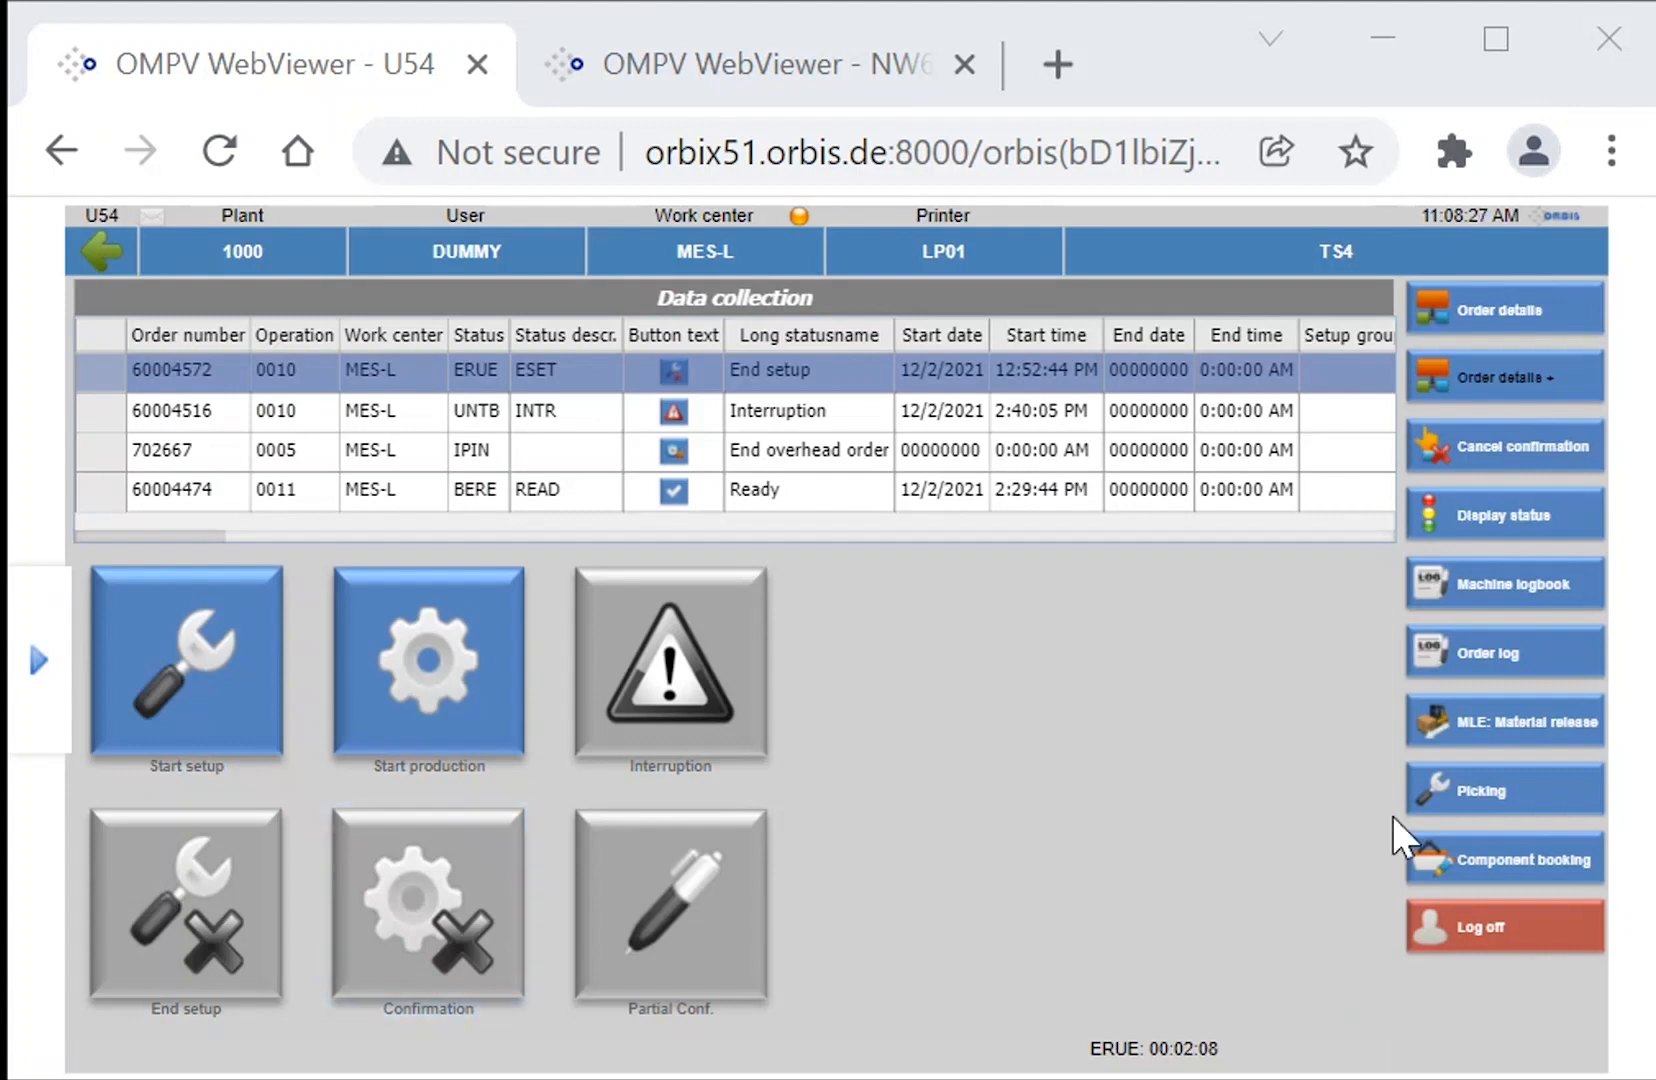
View the picking and component booking screens for the hollow shaft of the selected P-100-L operation.
click(1484, 785)
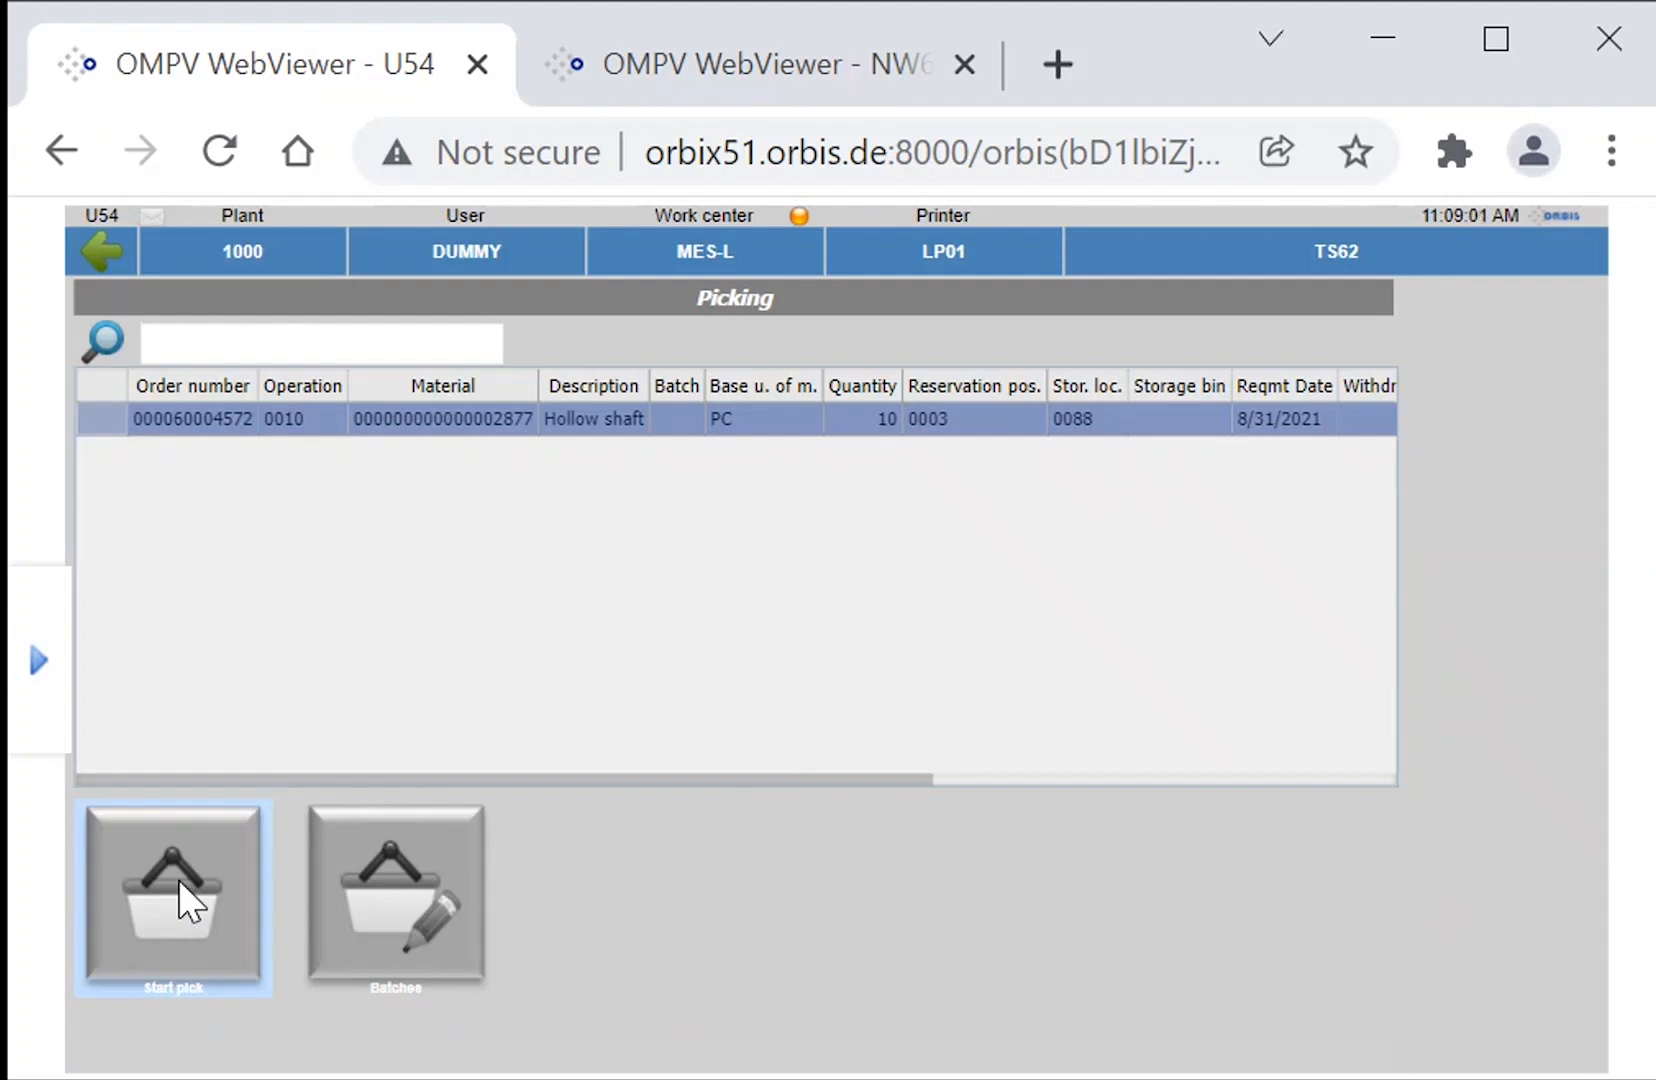
click(92, 251)
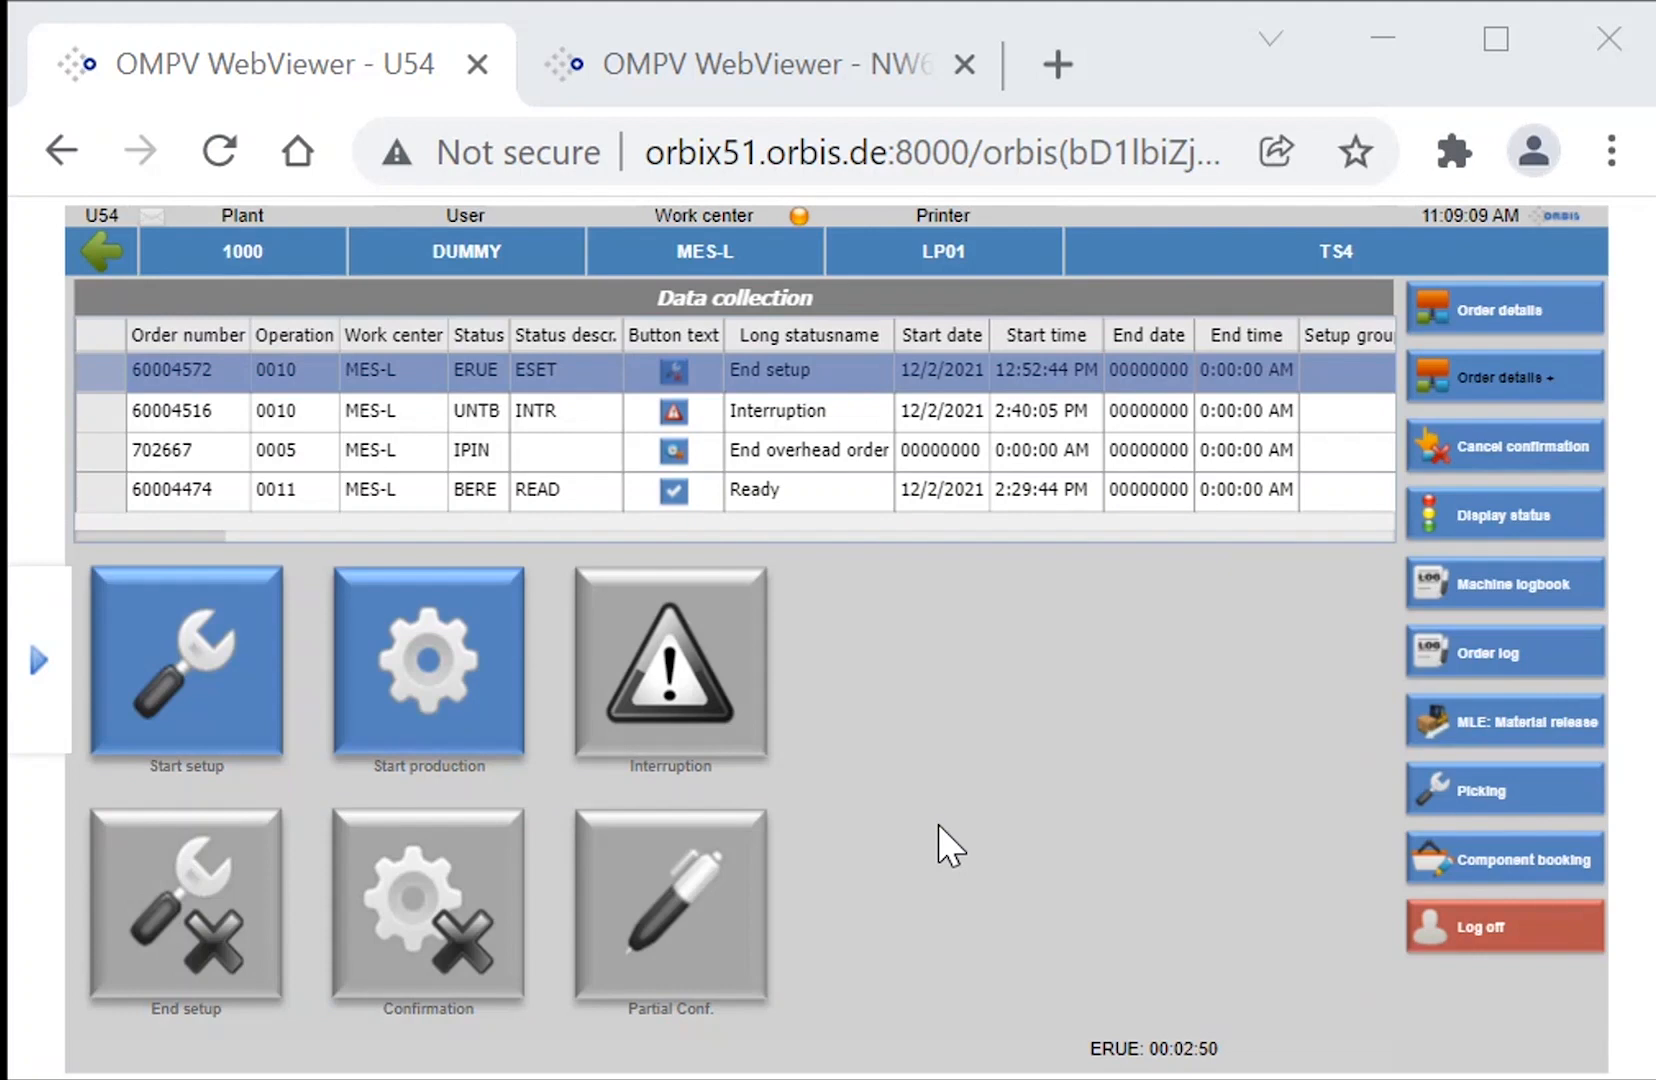
click(1487, 853)
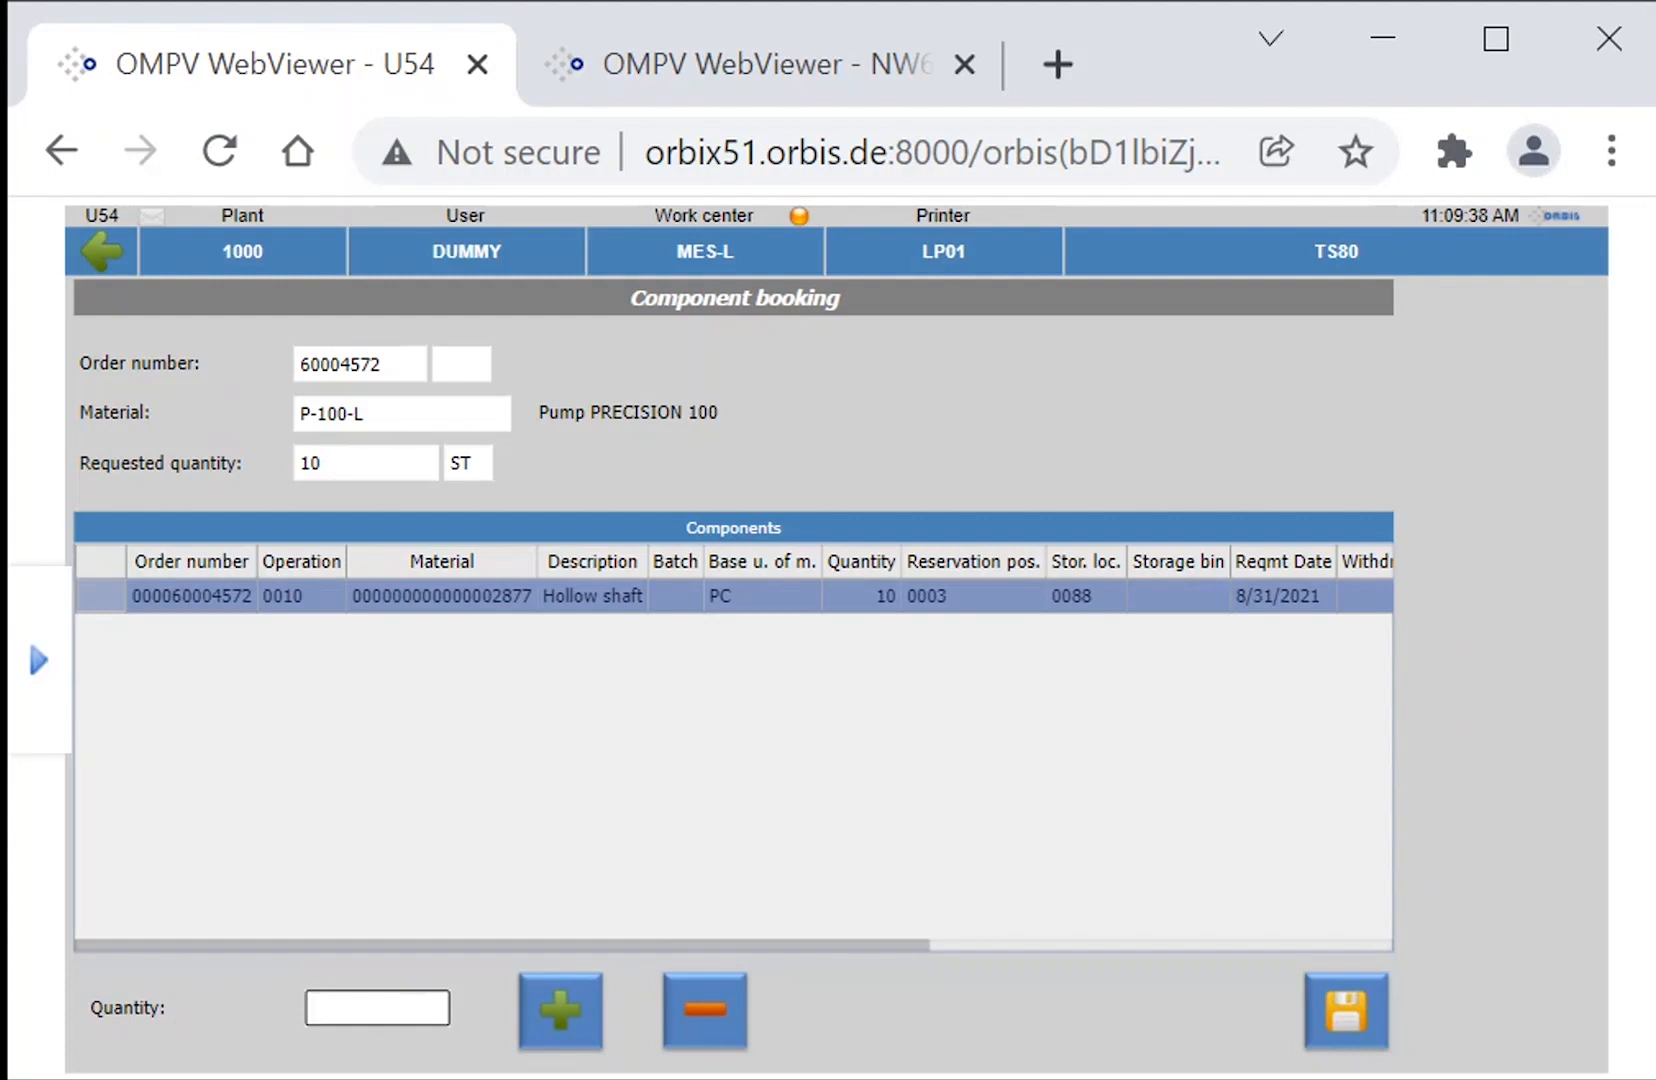
click(100, 250)
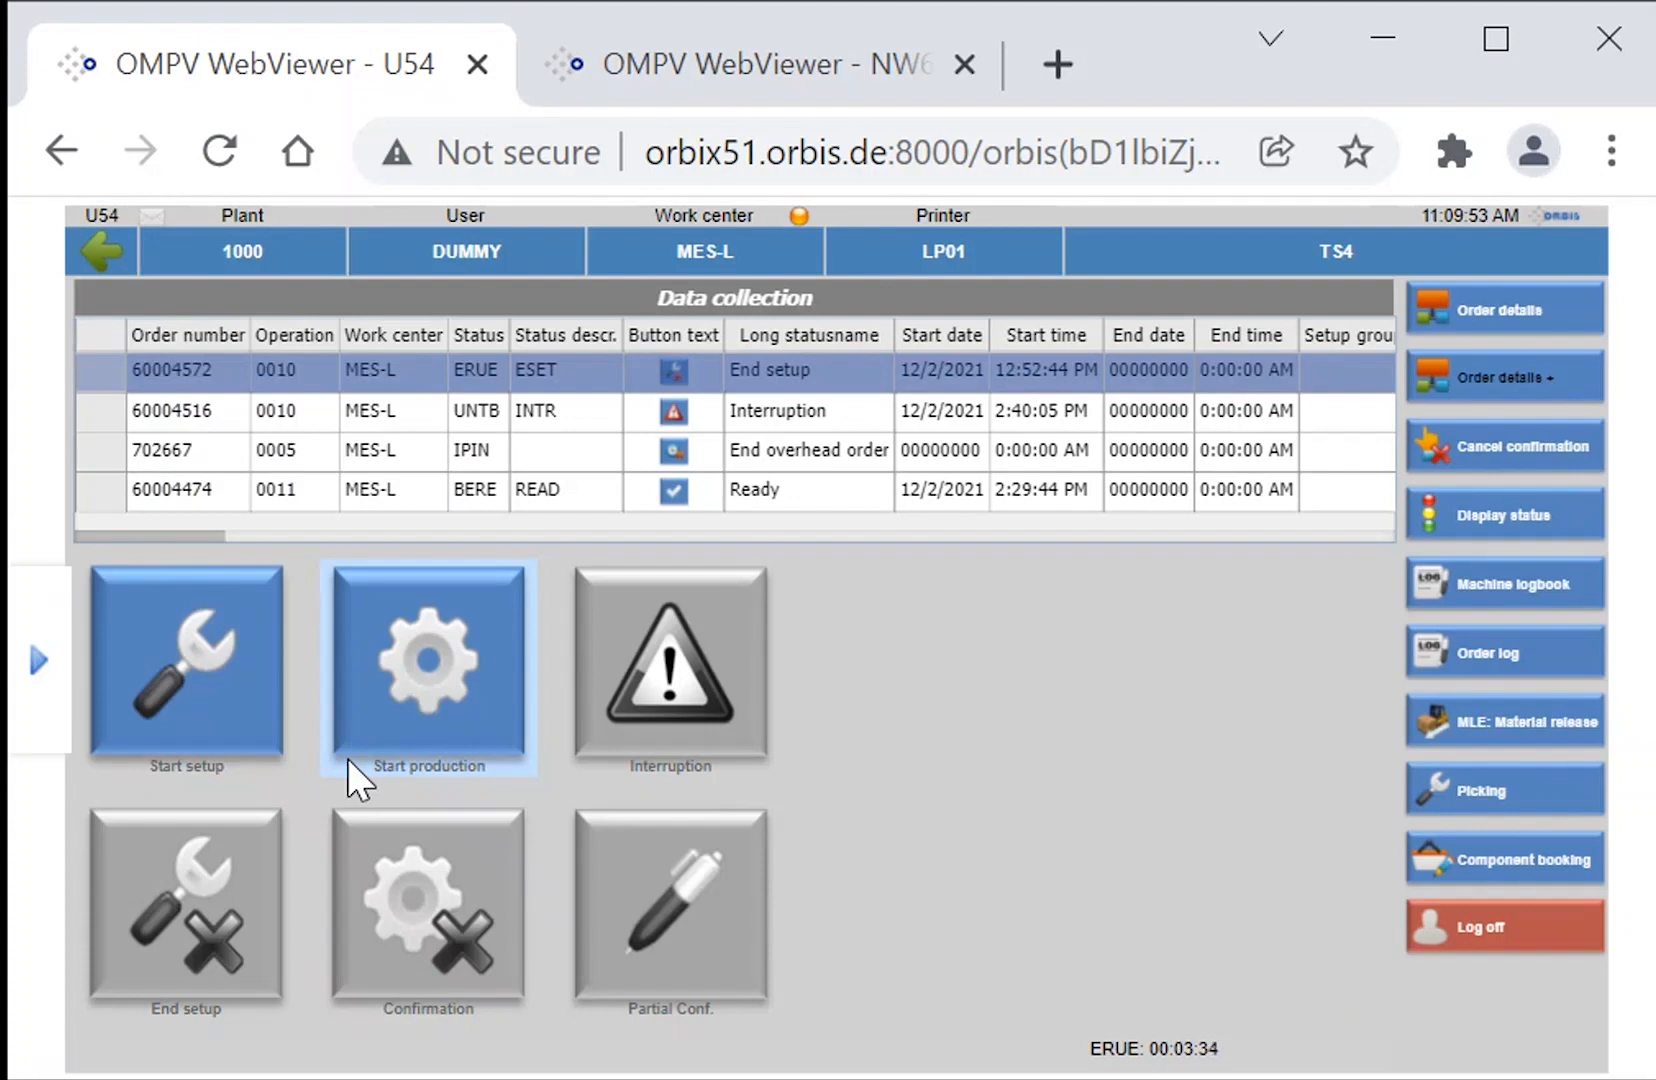
Return to the work center status overview and view the selection of multiple work centers.
click(106, 235)
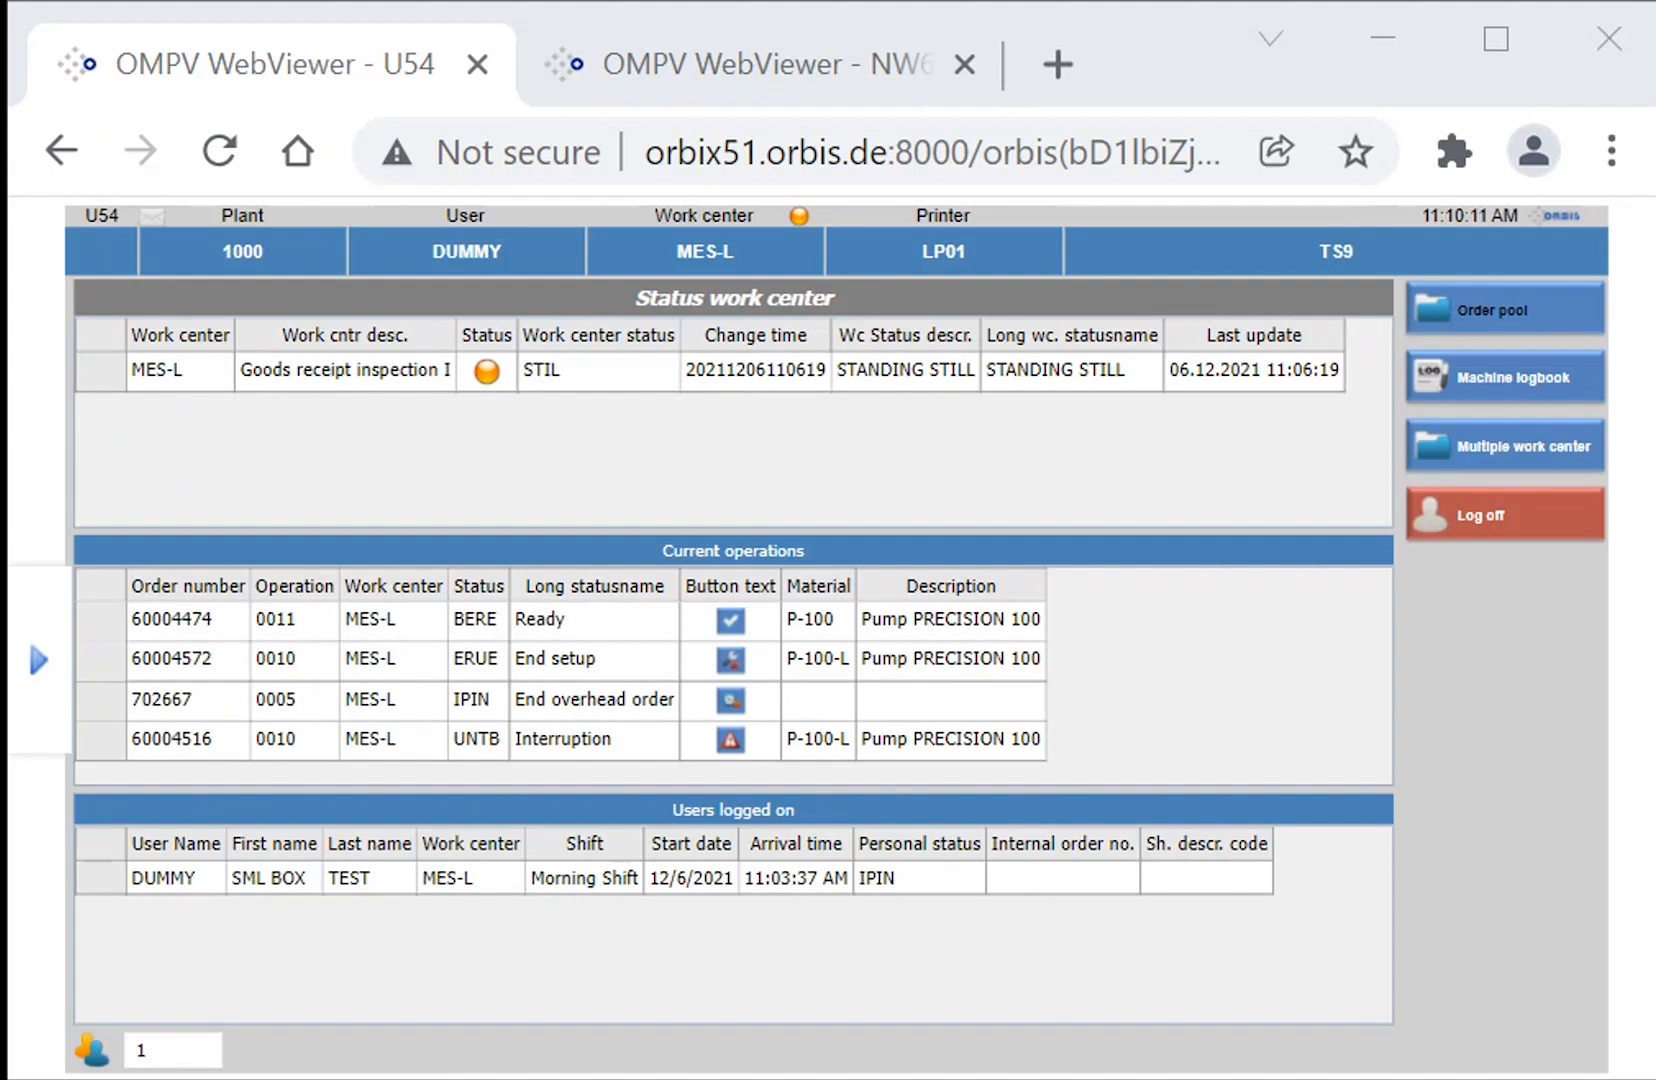
click(1520, 460)
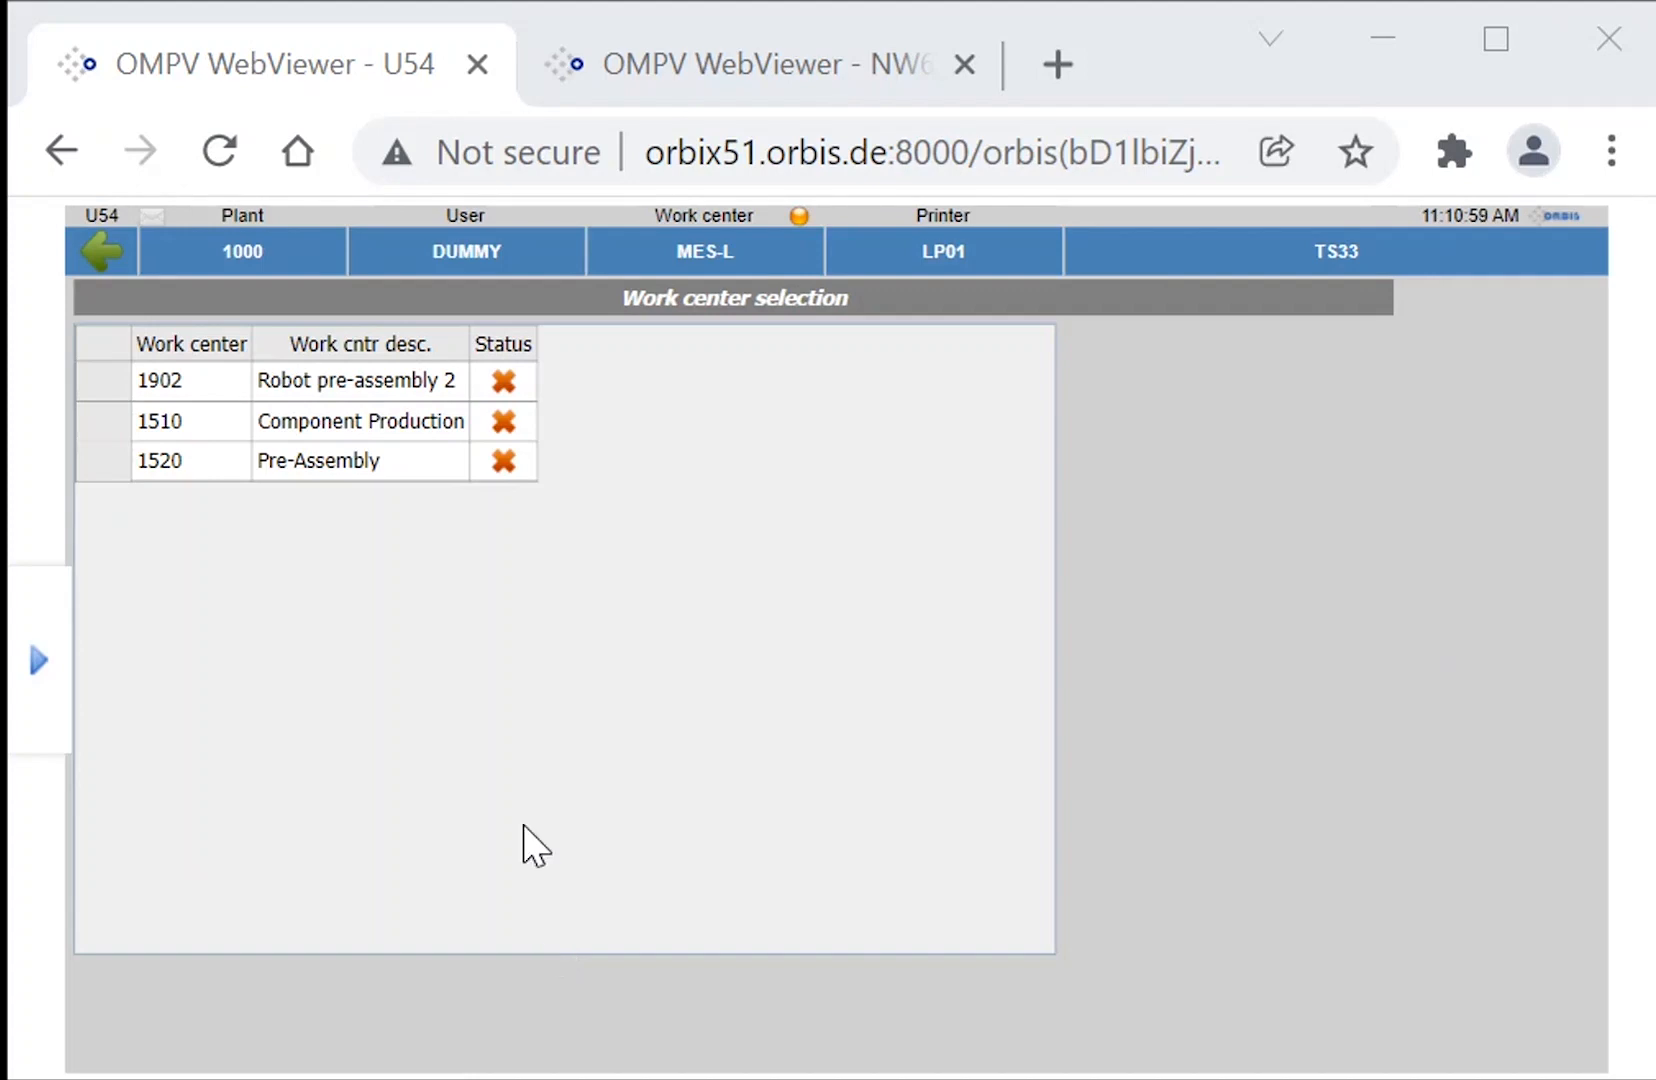
Switch to the NW6 process visualization and view Plant 1's Hall 1 and Hall 2 layouts.
click(652, 75)
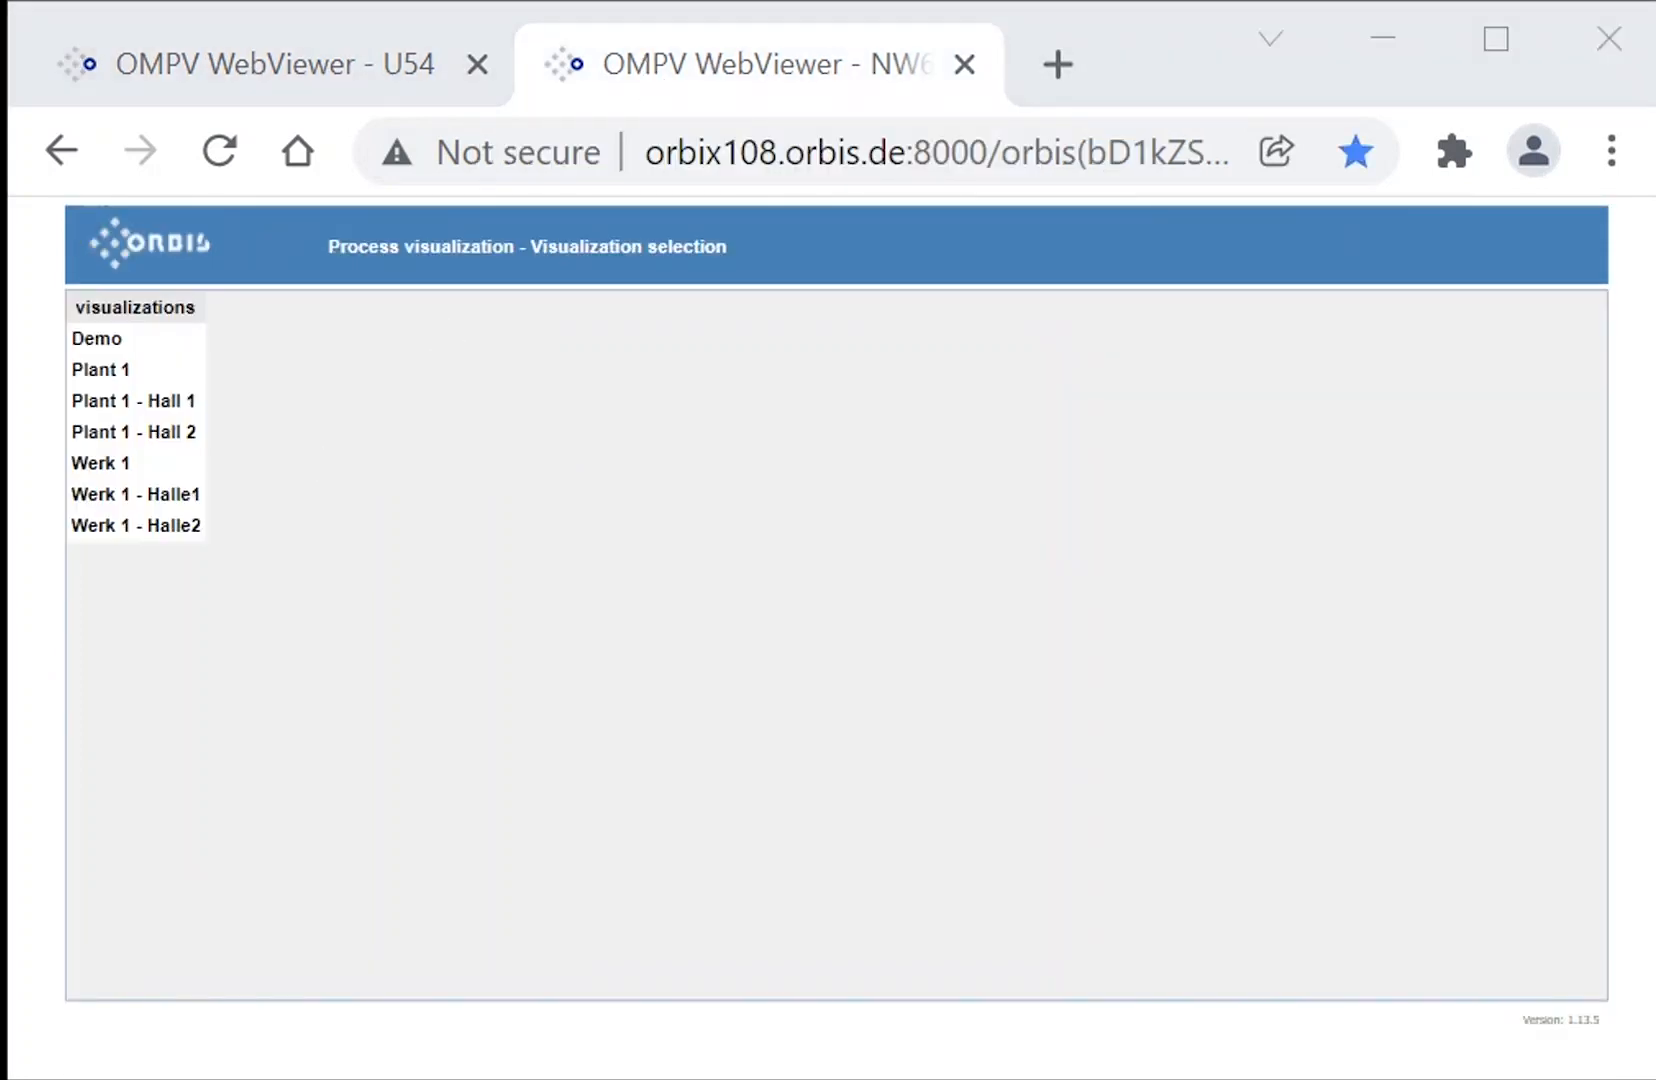
click(168, 377)
click(167, 375)
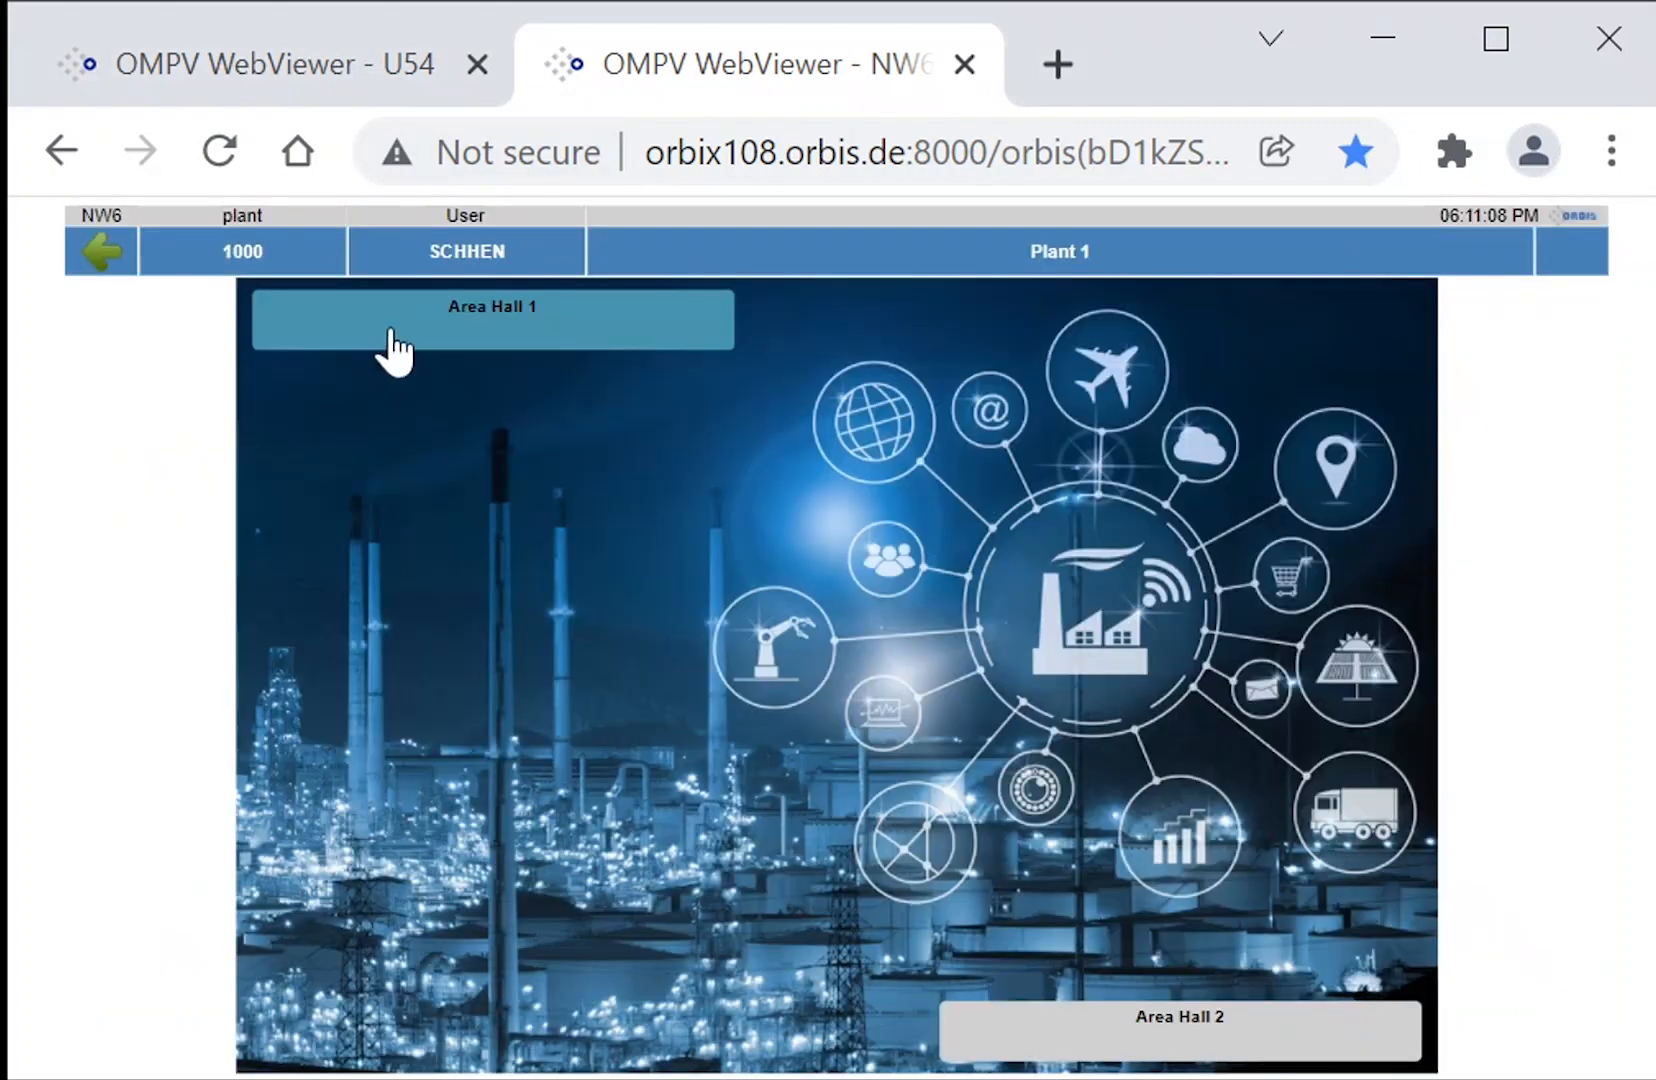
click(392, 330)
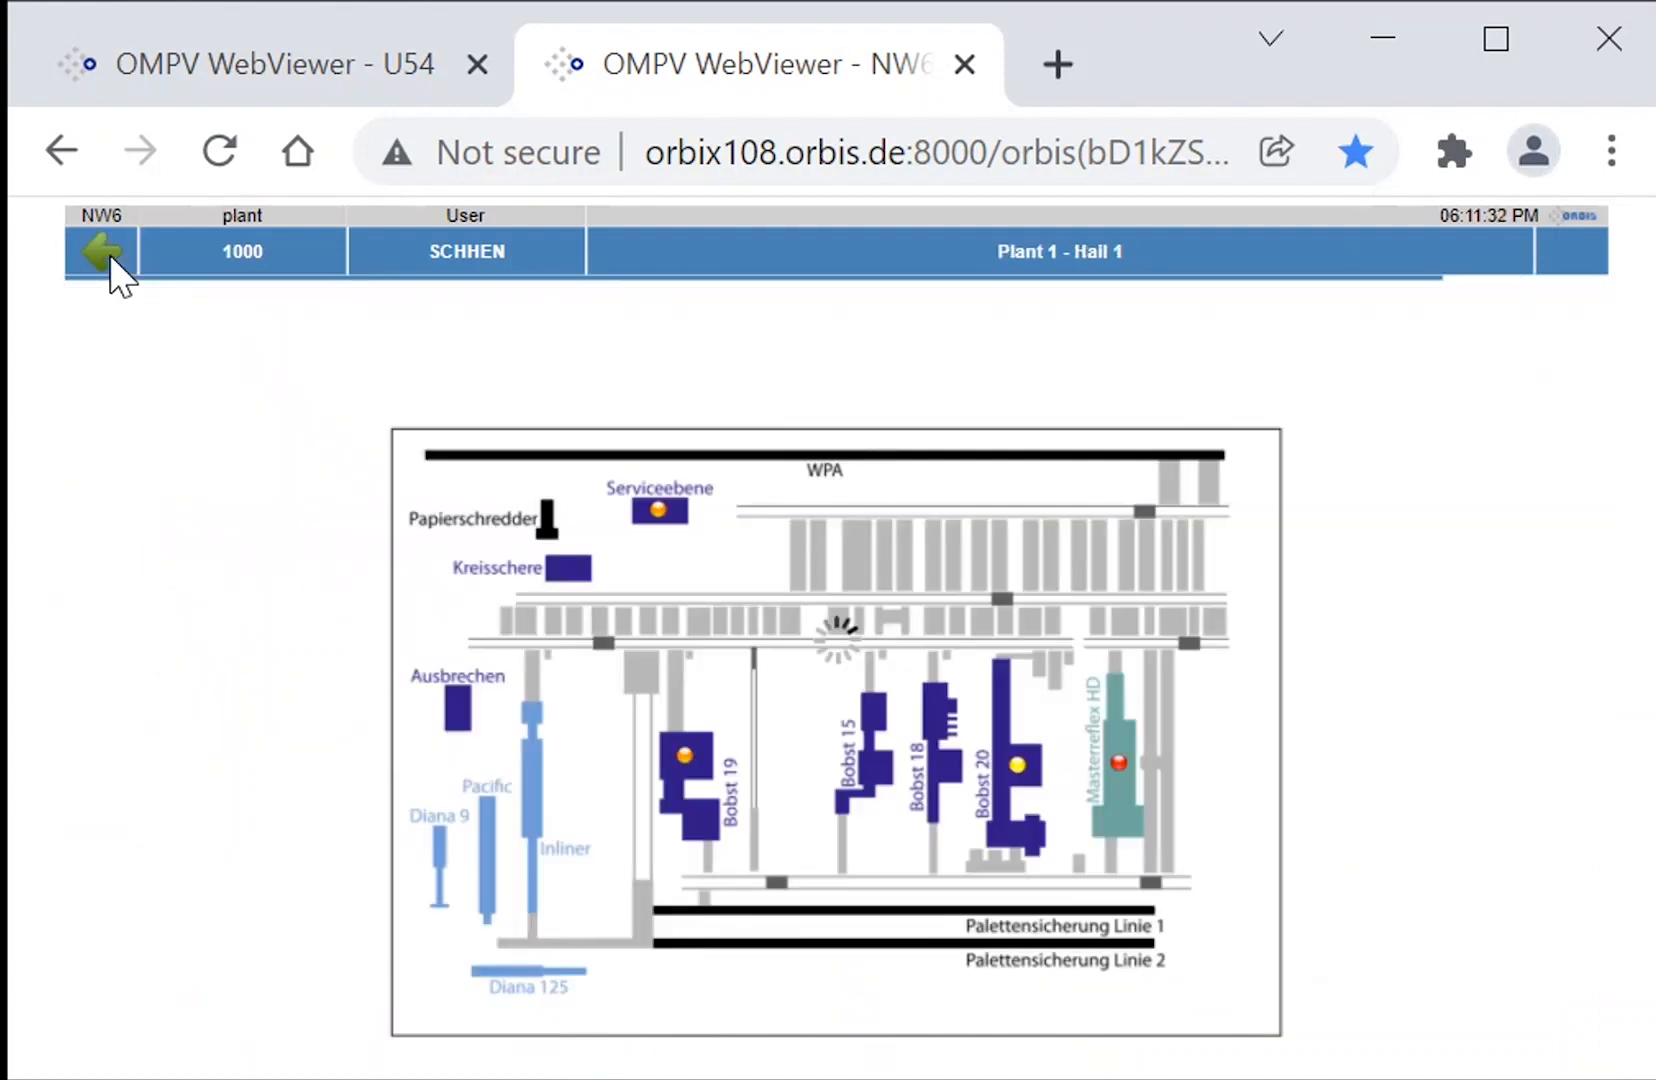
click(109, 254)
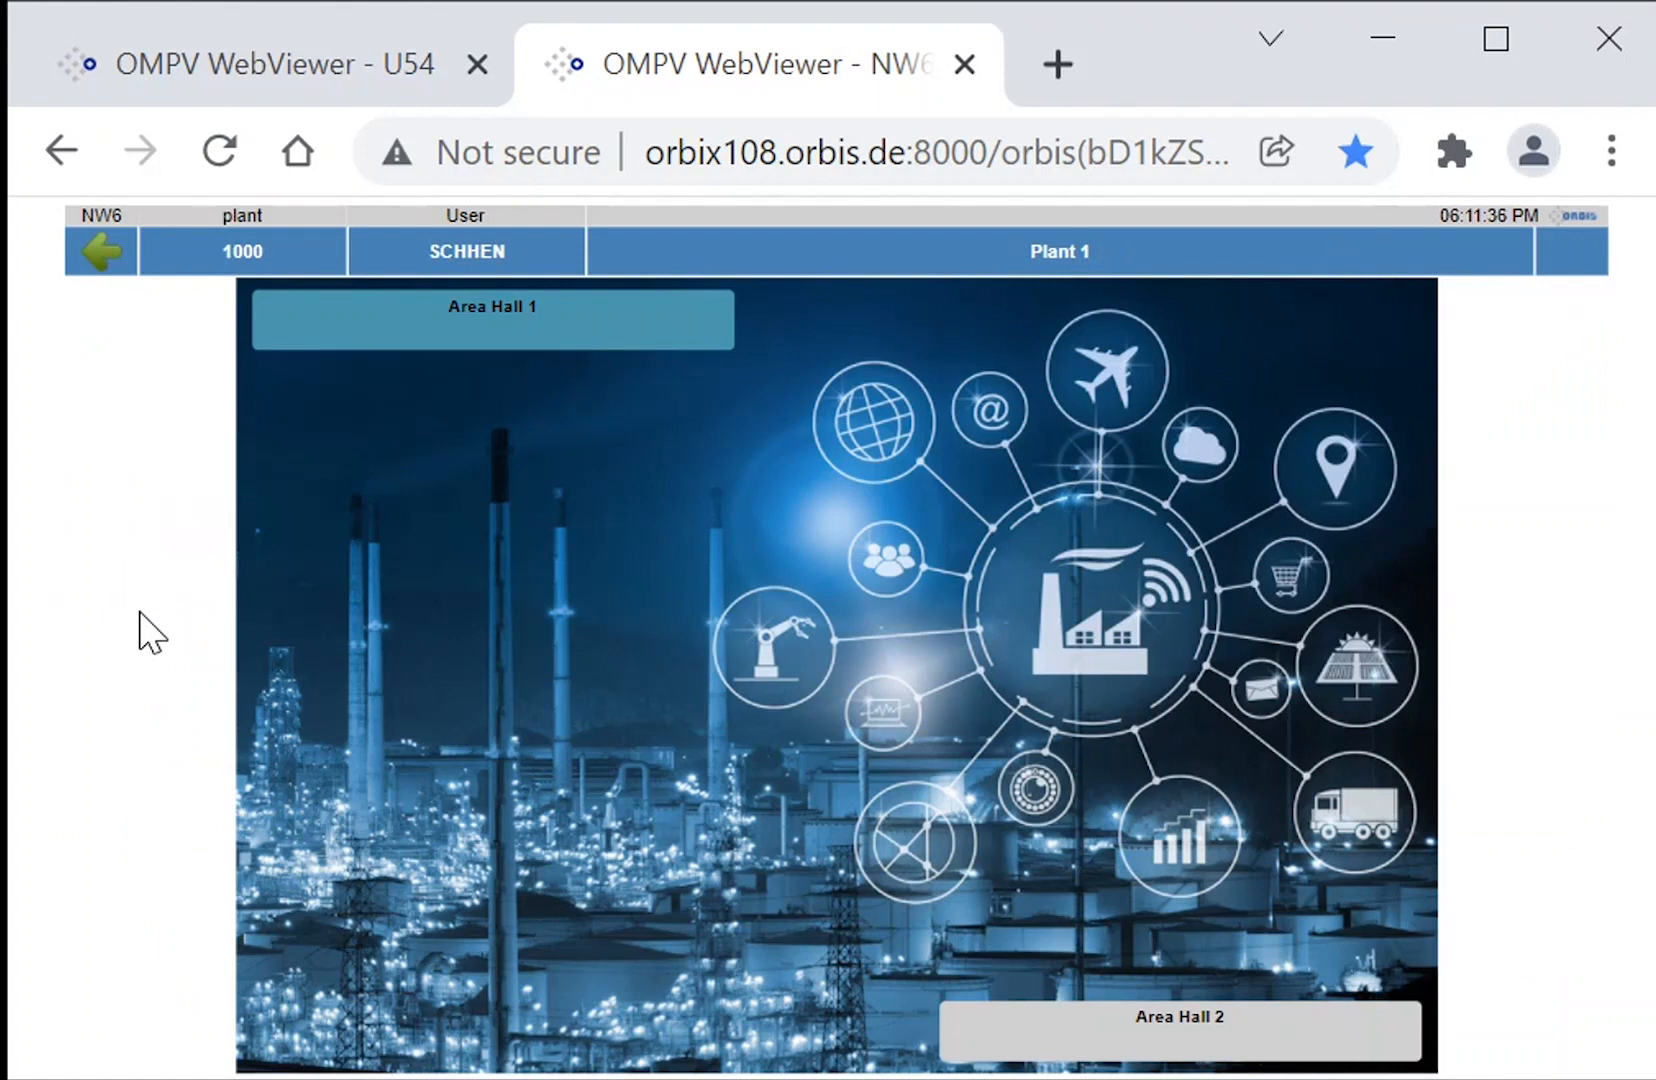
click(1024, 1048)
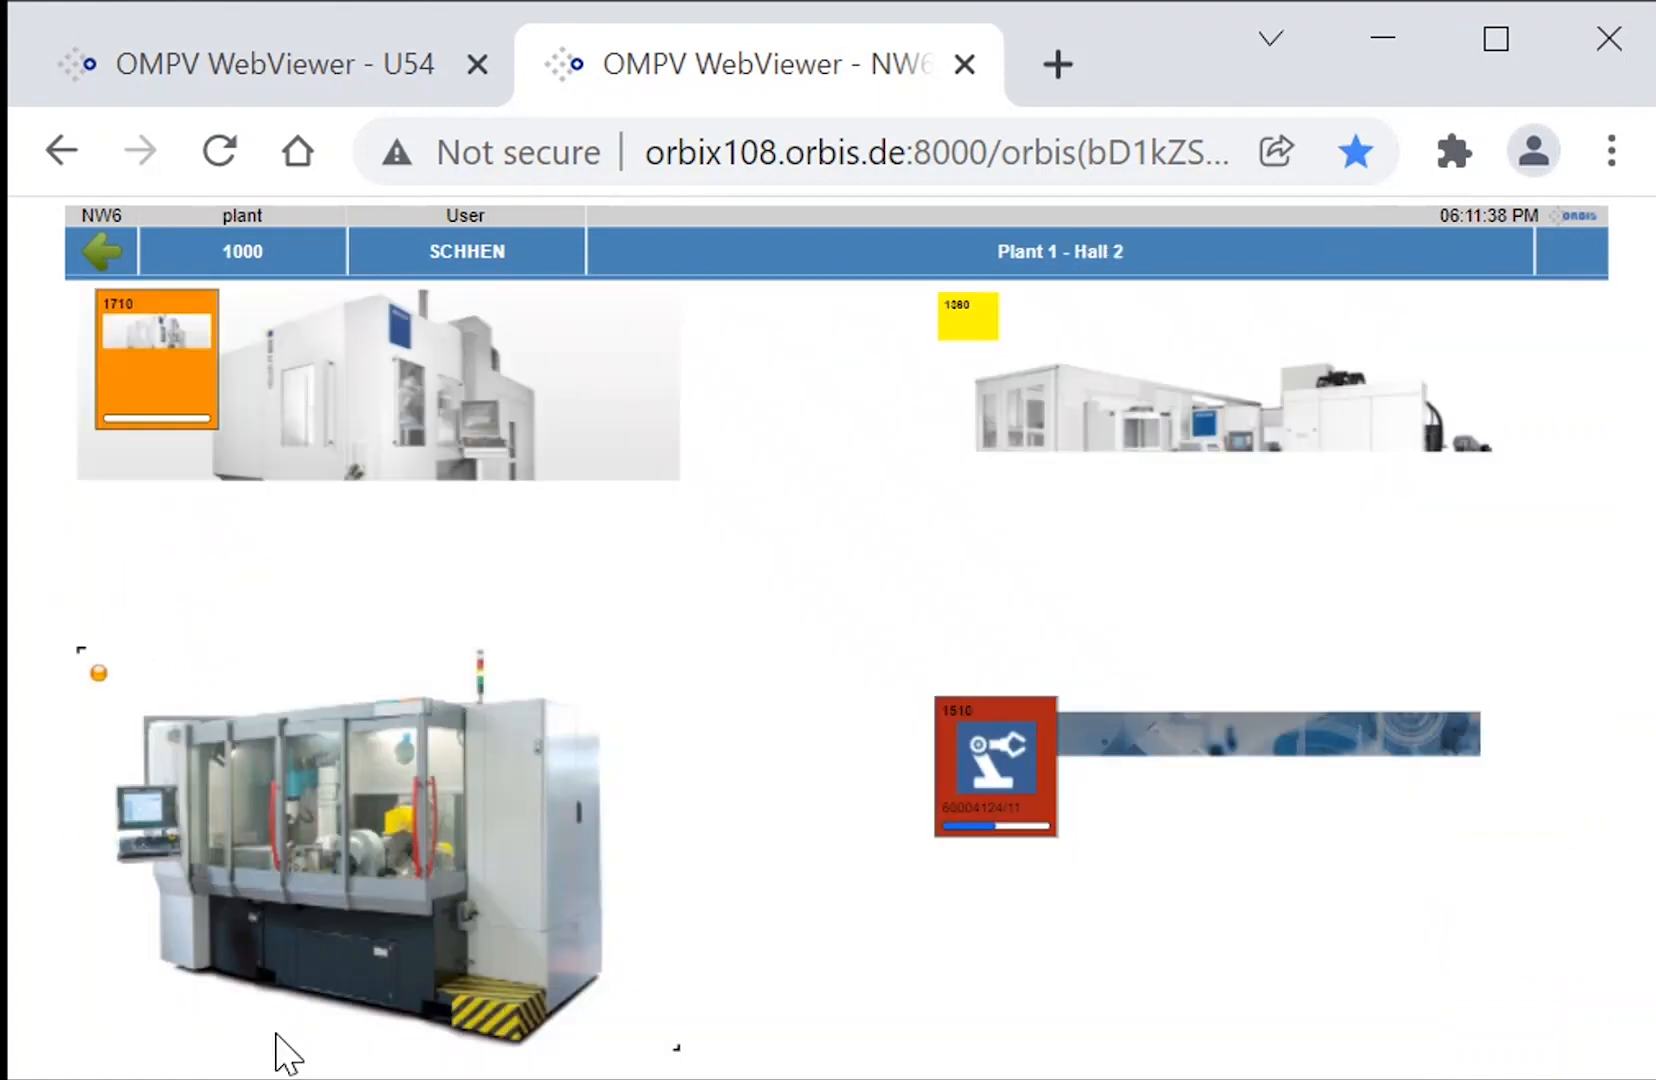